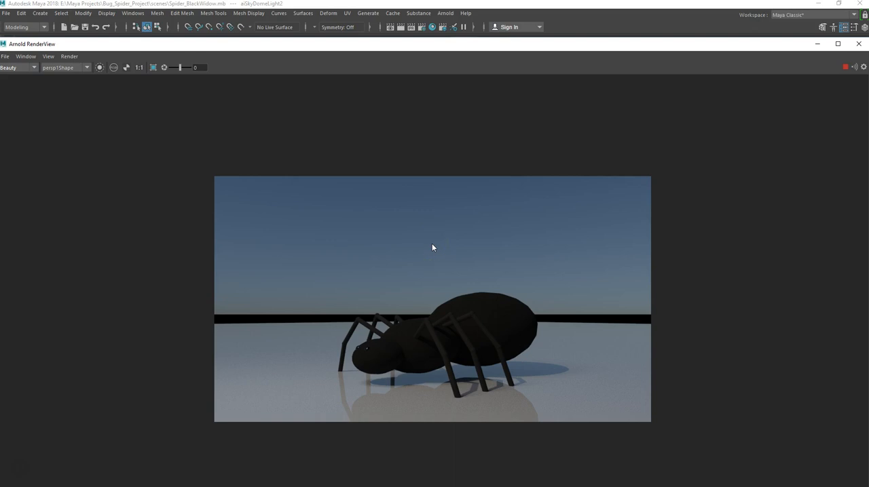
Minimize the render view, save the spider scene and start a new empty scene.
click(815, 43)
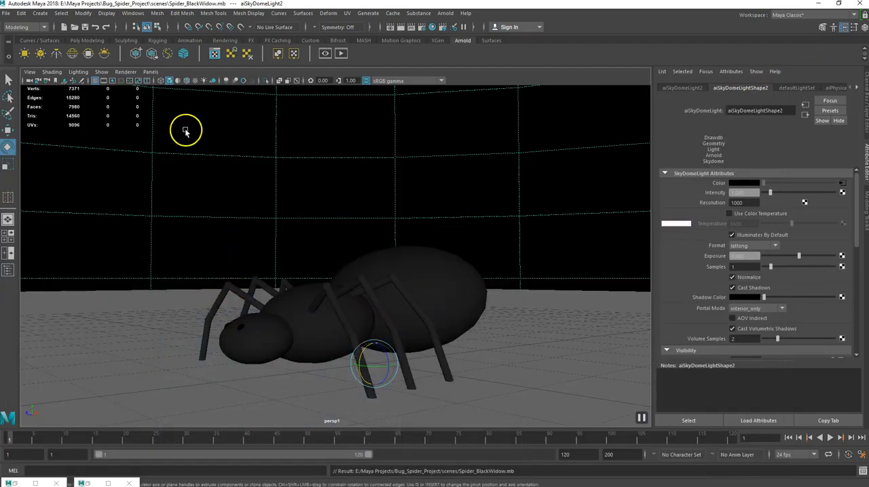
click(6, 13)
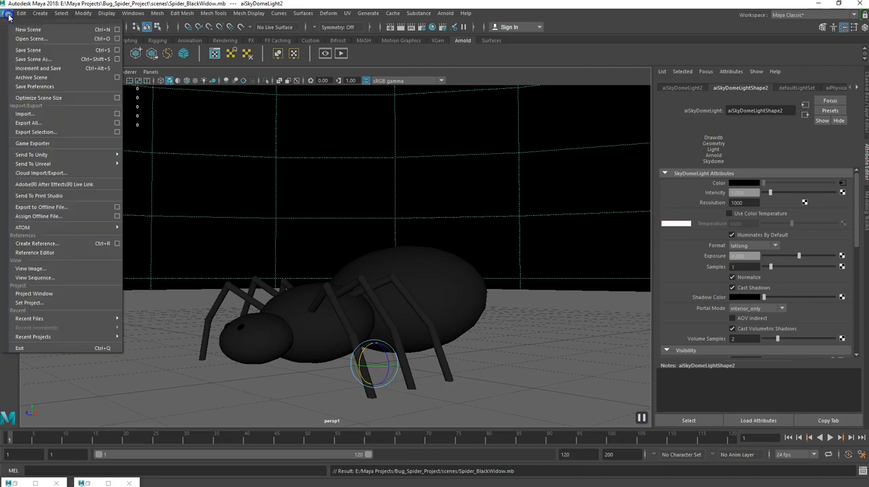
click(25, 51)
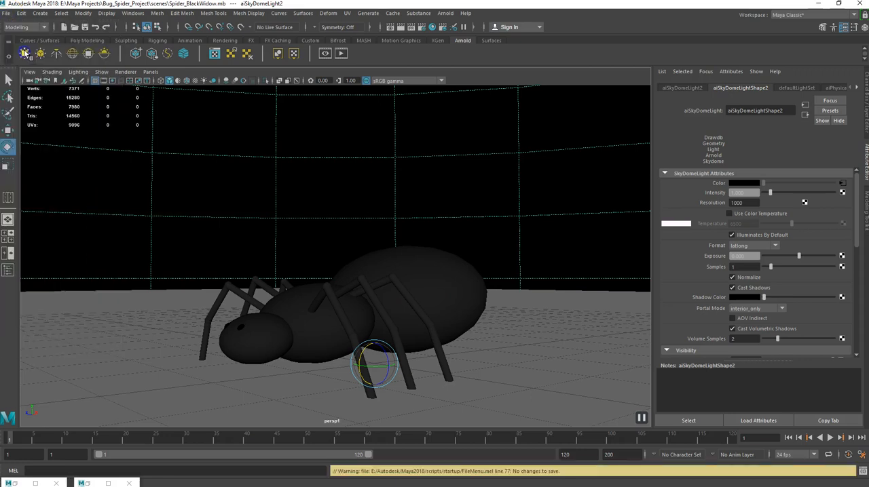
click(5, 13)
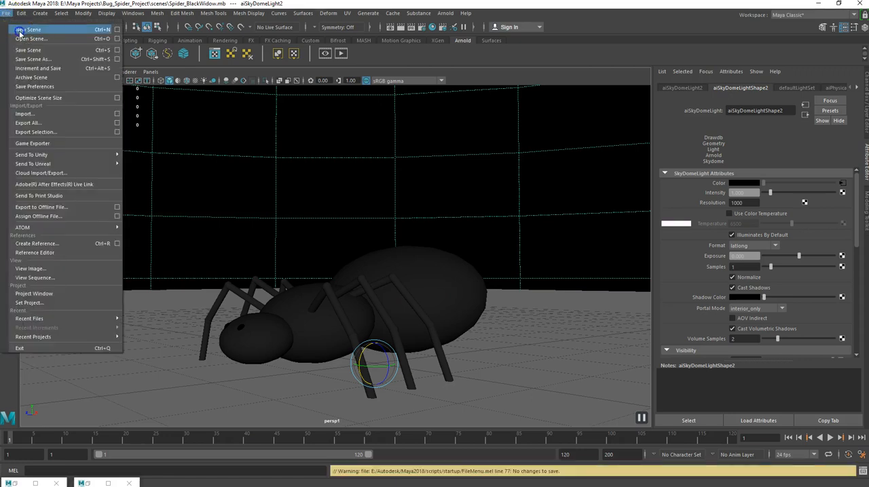
click(21, 30)
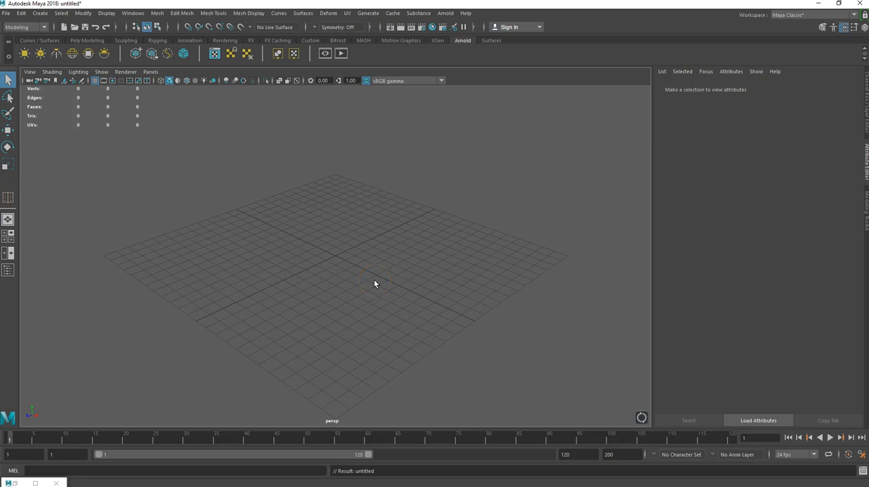
Turn off the Poly Count heads-up display in the viewport.
mouse_move(341, 265)
alt+mouse_down()
mouse_move(367, 254)
mouse_move(345, 262)
mouse_move(318, 252)
mouse_move(321, 261)
mouse_move(353, 256)
mouse_move(330, 250)
mouse_move(344, 266)
alt+mouse_up()
scroll(329, 270, up, 4)
scroll(329, 271, down, 3)
alt+middle_drag(325, 261, 321, 279)
mouse_move(322, 279)
alt+mouse_down()
mouse_move(351, 267)
mouse_move(298, 276)
mouse_move(343, 273)
mouse_move(305, 278)
mouse_move(333, 287)
mouse_move(321, 281)
alt+mouse_up()
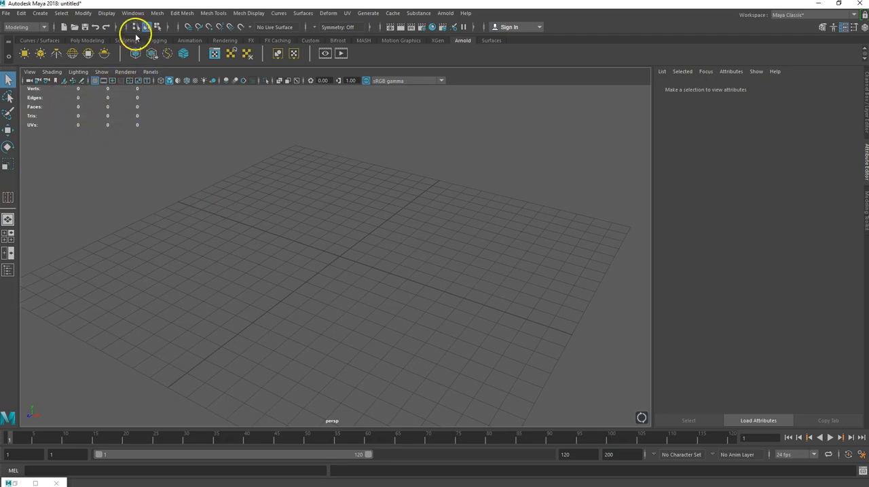
click(106, 14)
mouse_move(129, 47)
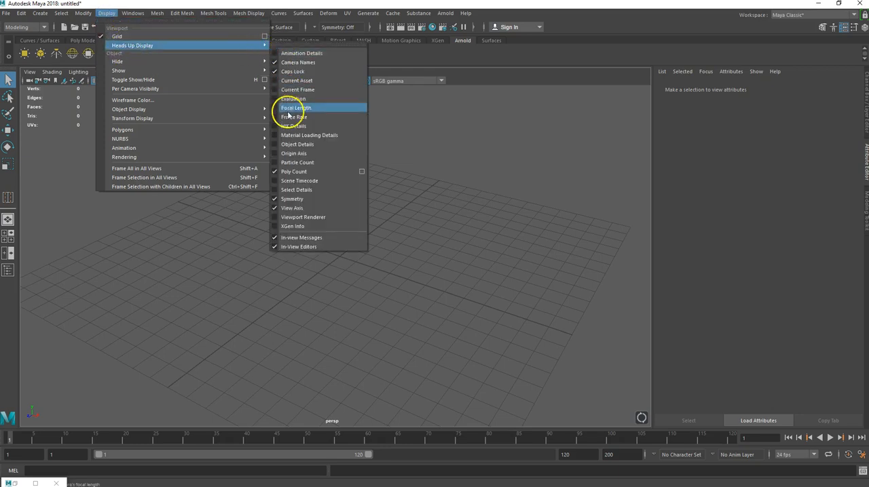
click(274, 173)
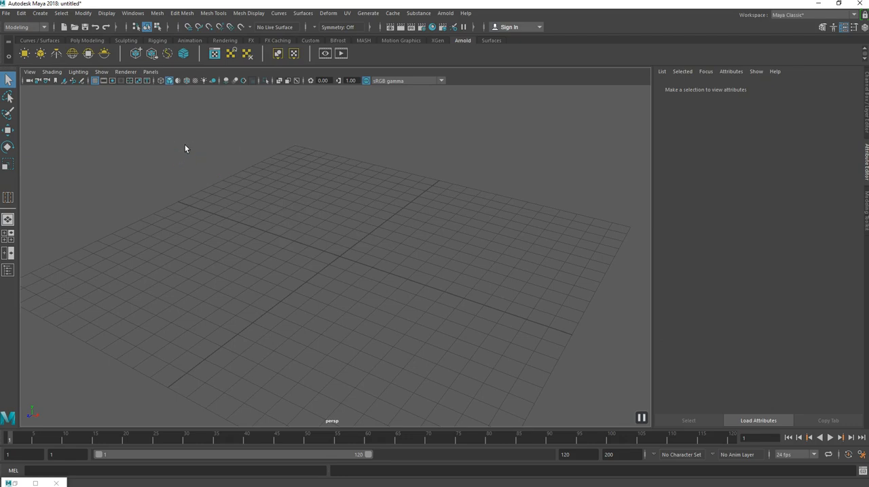
Create a polygon sphere and move it about 5 grid units along negative X.
click(88, 41)
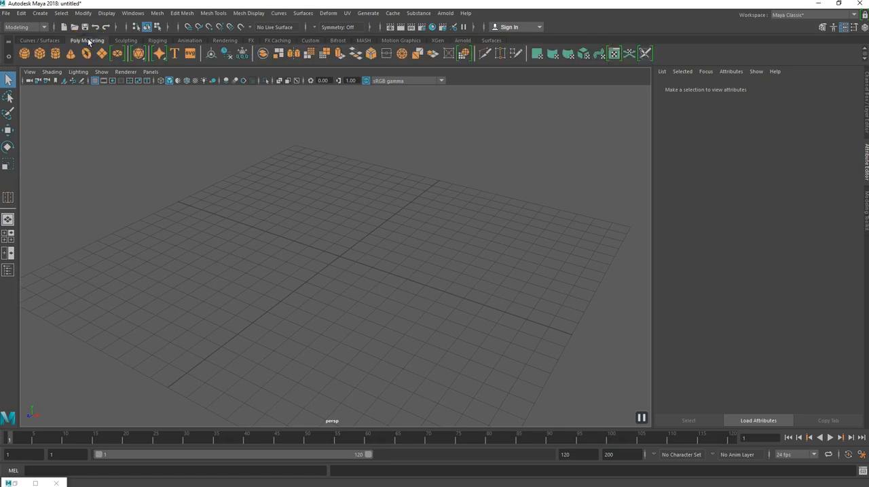
click(24, 54)
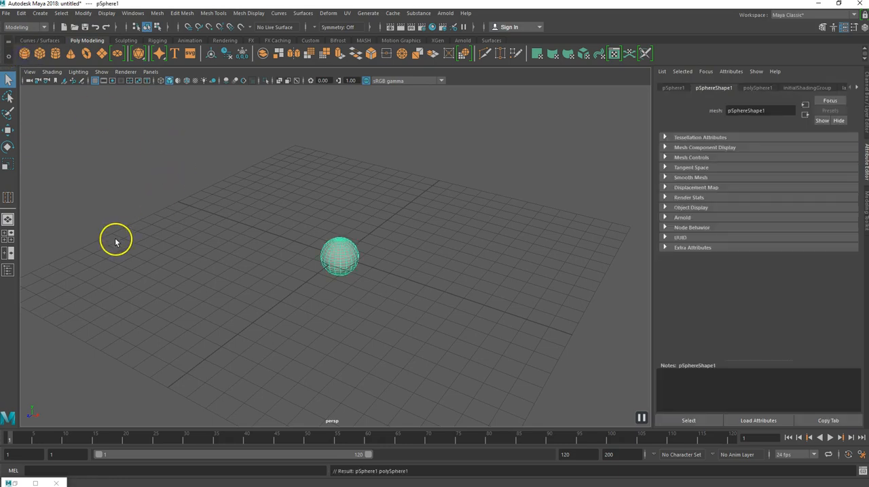
key(w)
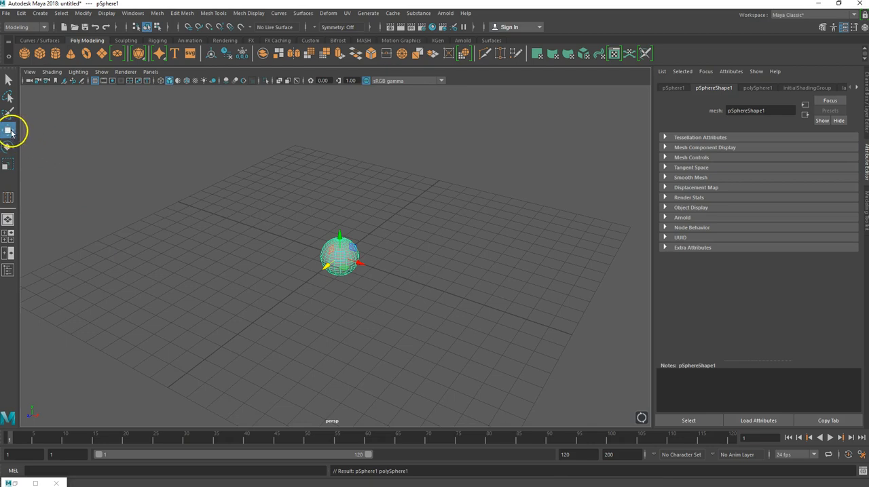
drag(360, 262, 243, 228)
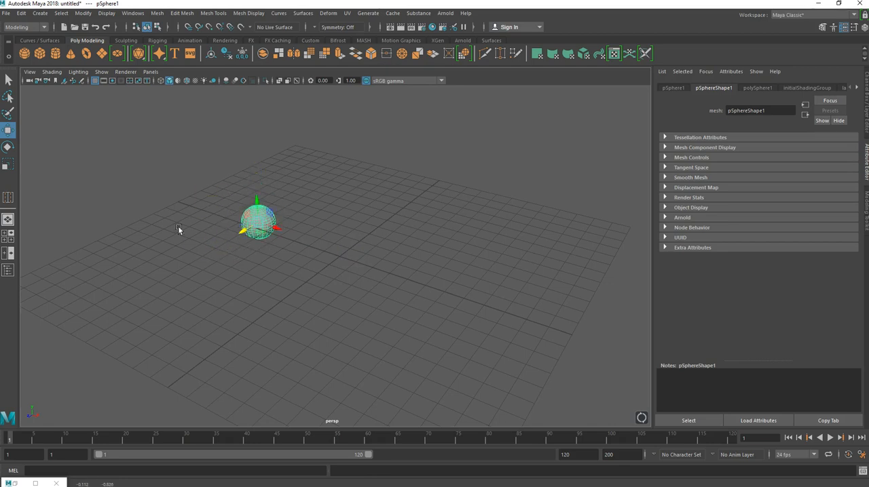
Create a polygon cube moved about 5 grid units along positive X, and a polygon cylinder moved back along Z.
click(40, 54)
drag(344, 259, 423, 283)
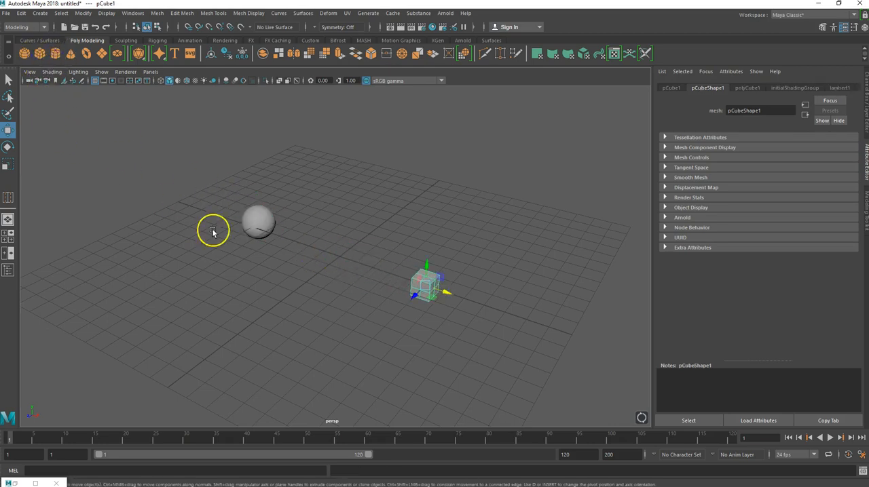
drag(326, 262, 359, 242)
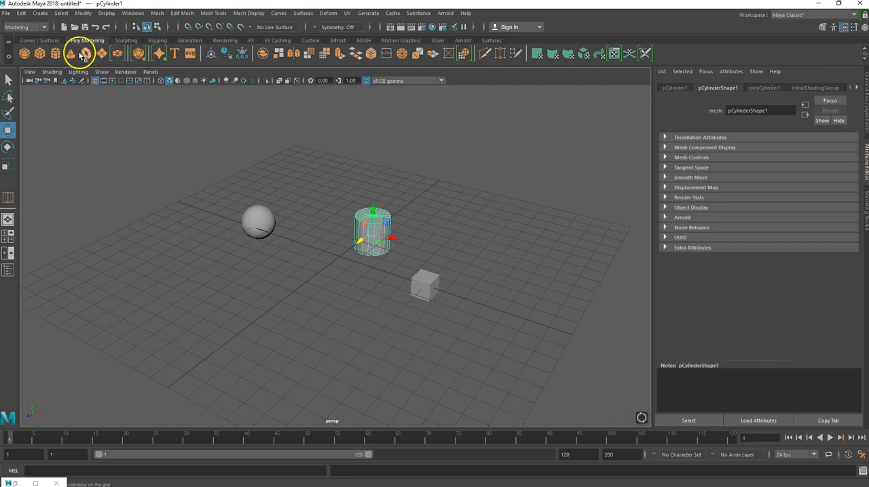
click(40, 13)
mouse_move(56, 46)
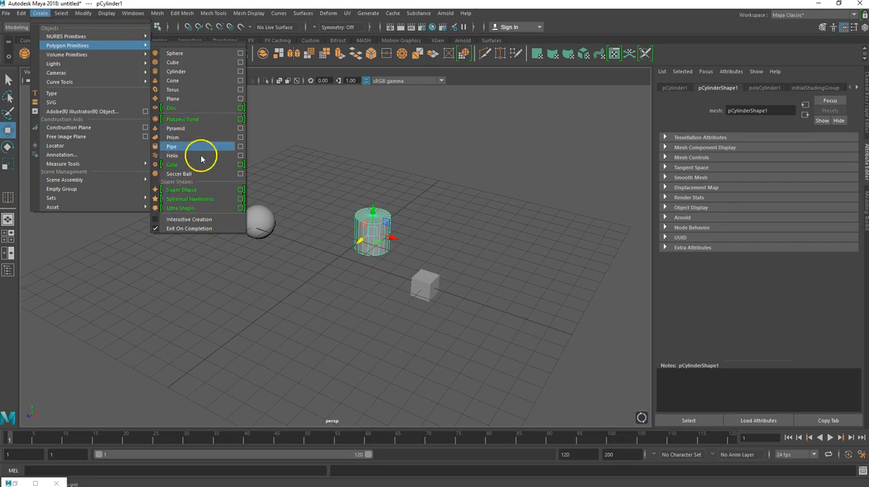
click(276, 136)
click(281, 132)
Move the cylinder forward along Z to near the grid centre, between the sphere and the cube.
click(369, 235)
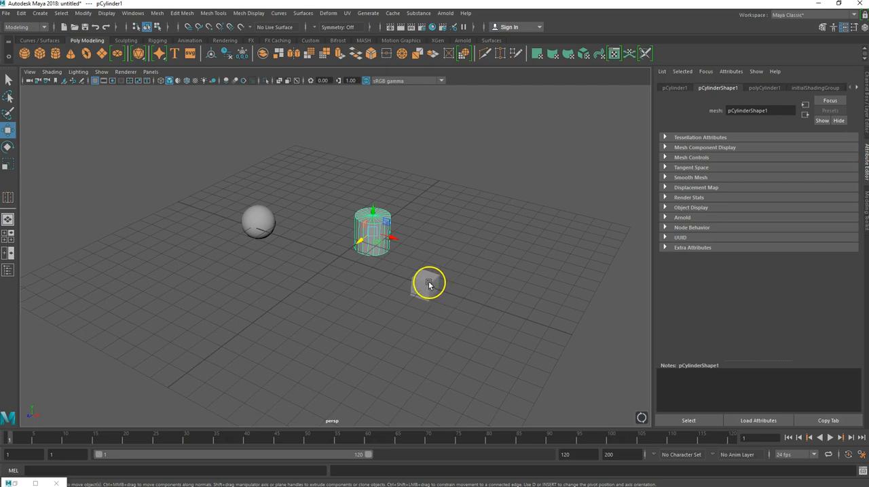
drag(368, 241, 323, 256)
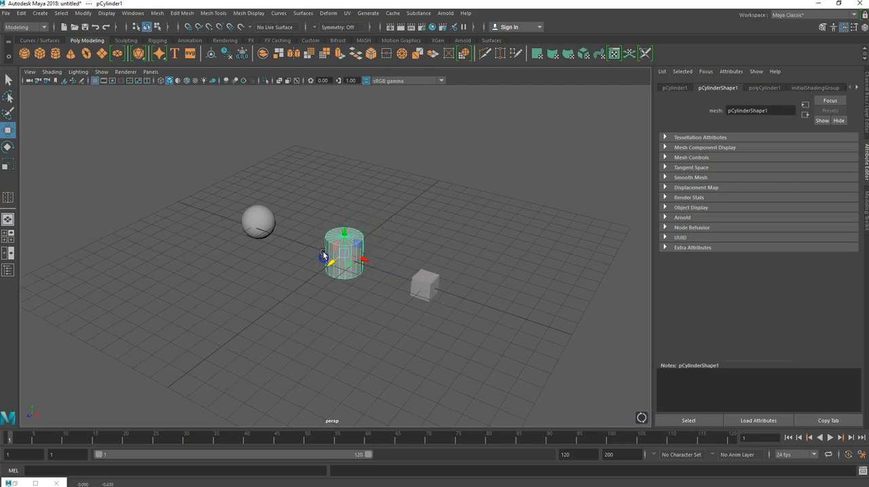
Select each object in turn, then raise the sphere about 1.5 units above the grid.
click(248, 218)
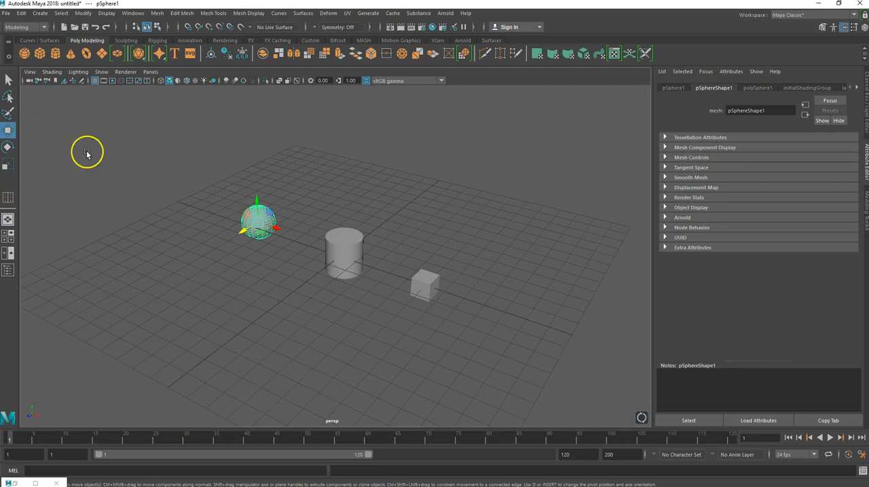
click(348, 246)
click(428, 285)
click(363, 249)
click(253, 220)
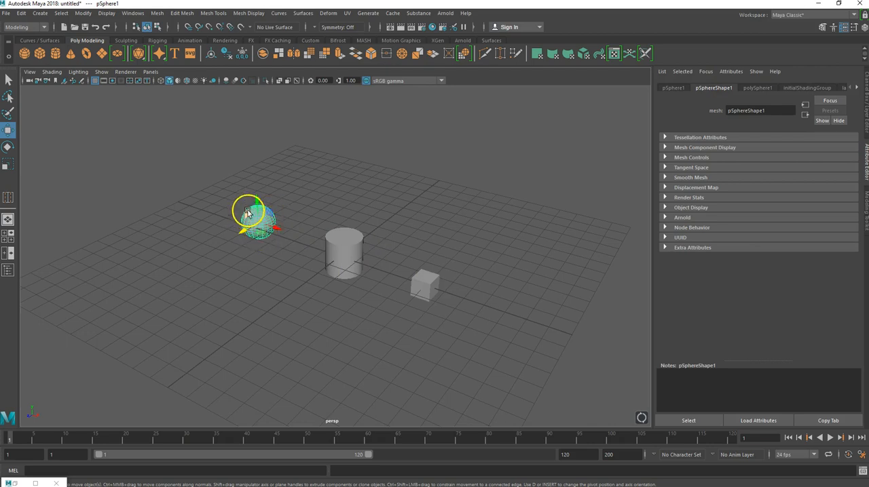
drag(248, 217, 271, 217)
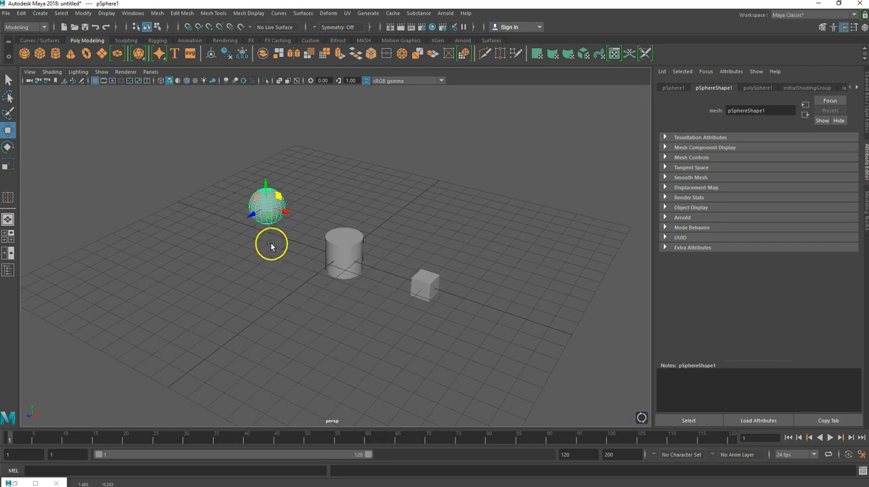
Show the four-view layout and reposition the sphere in the top and front views so it sits behind and above the cylinder.
key(space)
key(space)
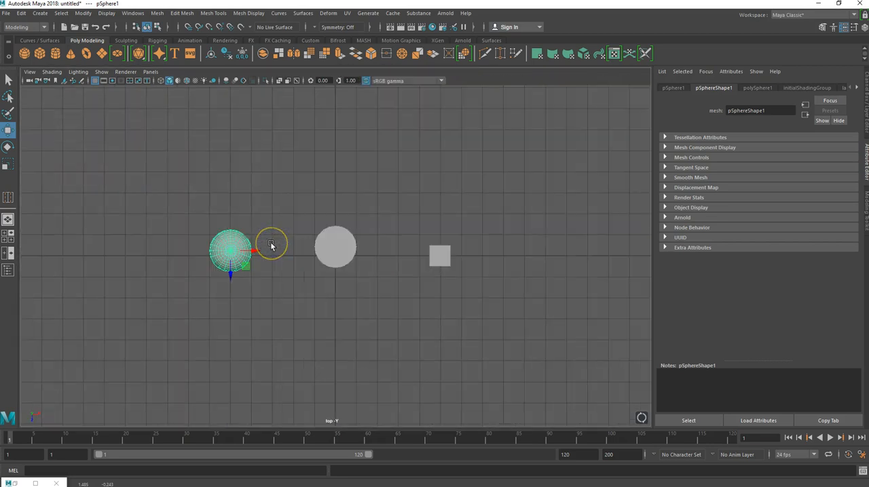
key(space)
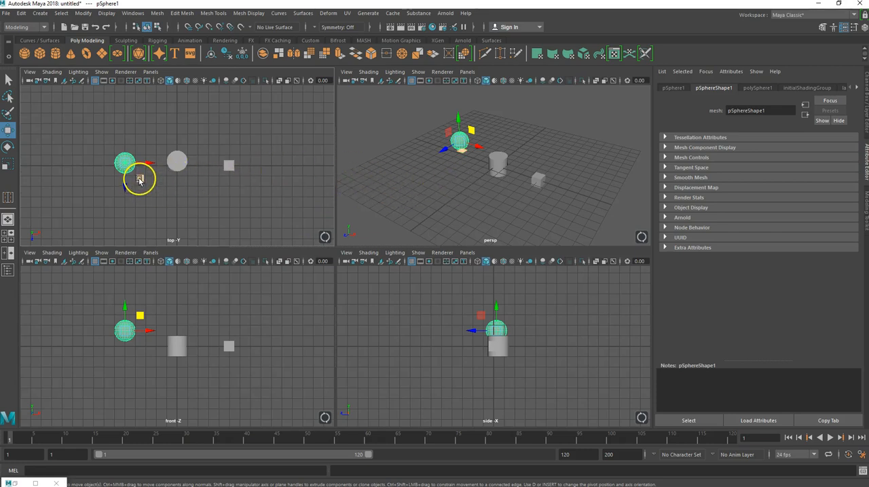
drag(139, 179, 163, 161)
drag(161, 317, 173, 300)
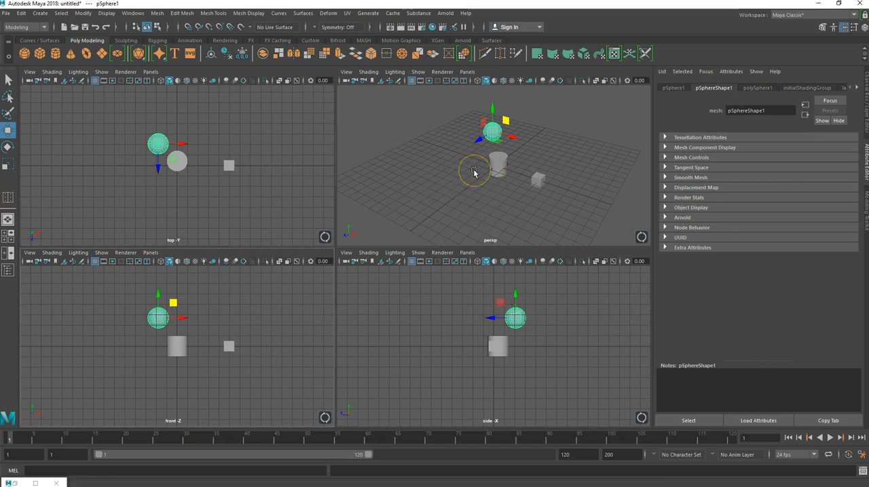
Scale the cylinder up uniformly to about 1.7 times its size.
alt+drag(466, 175, 494, 160)
scroll(457, 177, up, 5)
click(487, 142)
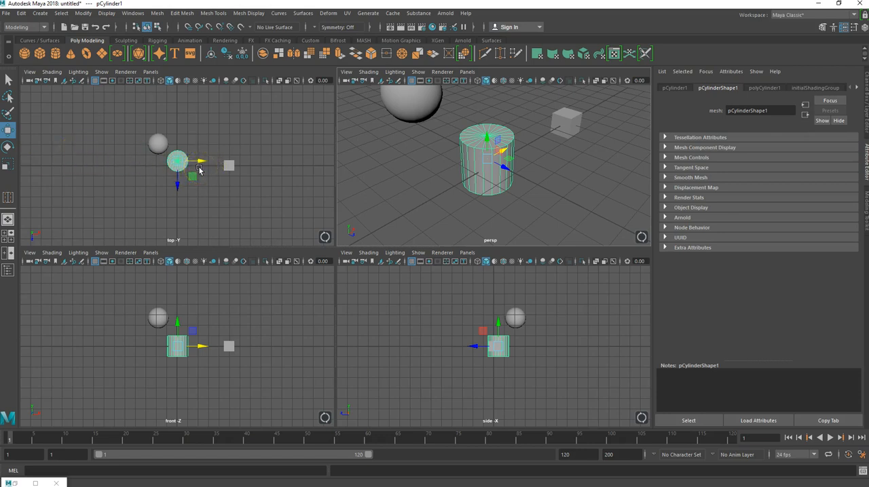
click(9, 166)
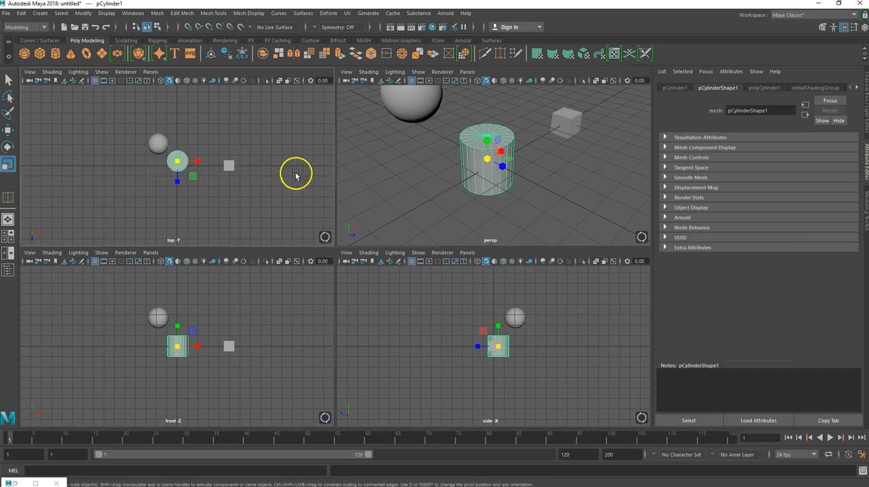
click(194, 162)
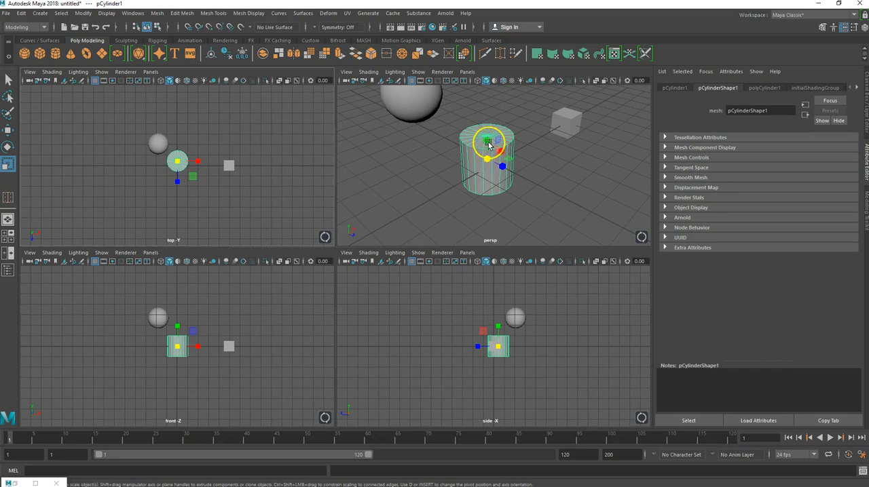
drag(486, 144, 516, 143)
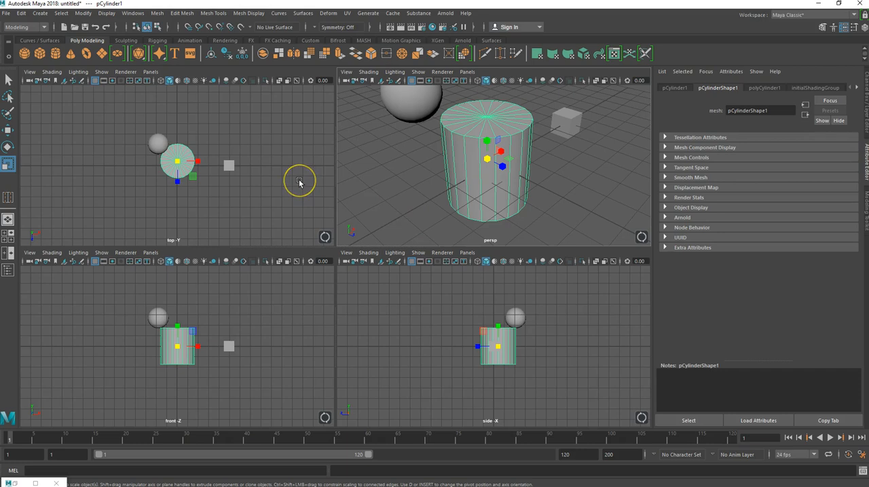
Switch the cylinder to vertex mode and select one vertex on its top rim.
right_click(407, 162)
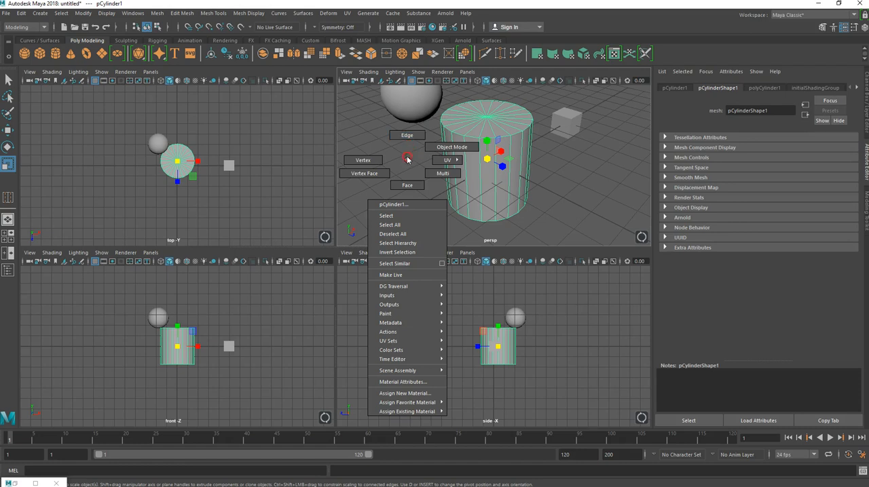
right_drag(408, 160, 438, 149)
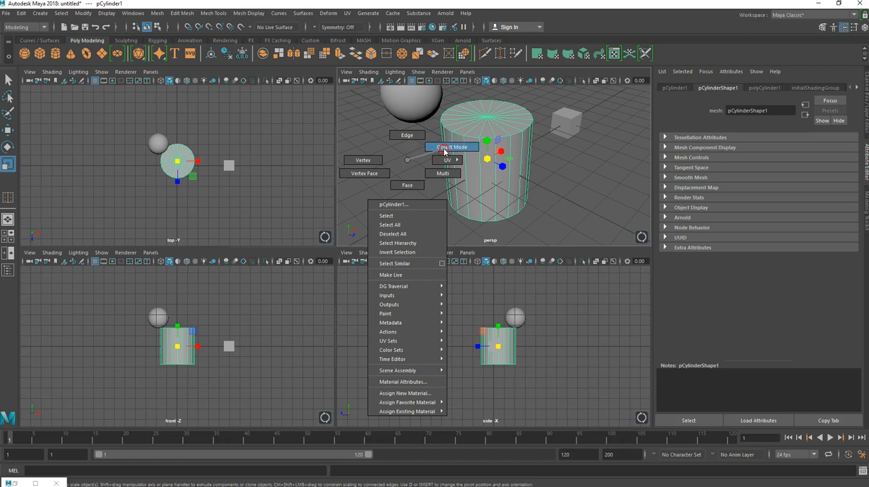
right_drag(421, 154, 371, 162)
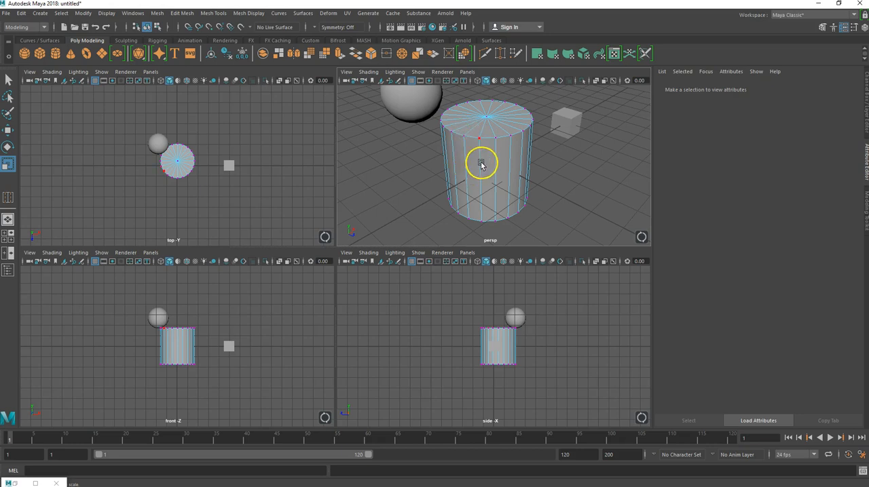
scroll(479, 151, up, 3)
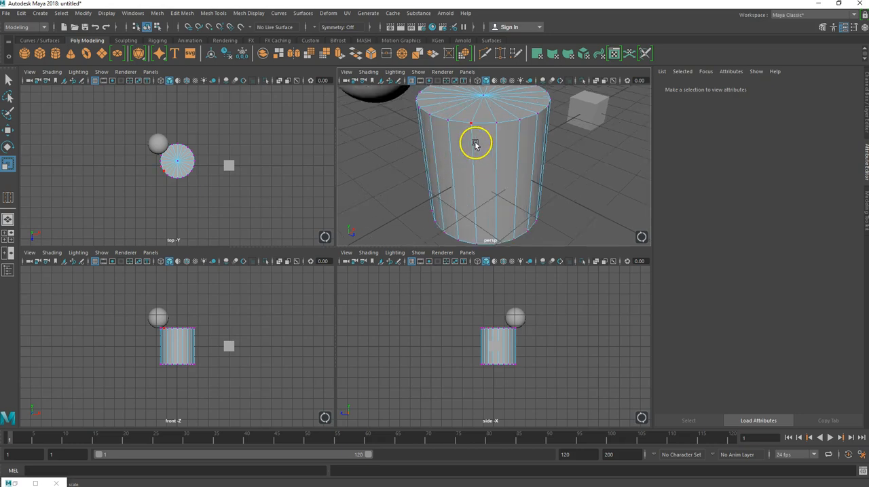
alt+drag(479, 141, 400, 135)
click(426, 138)
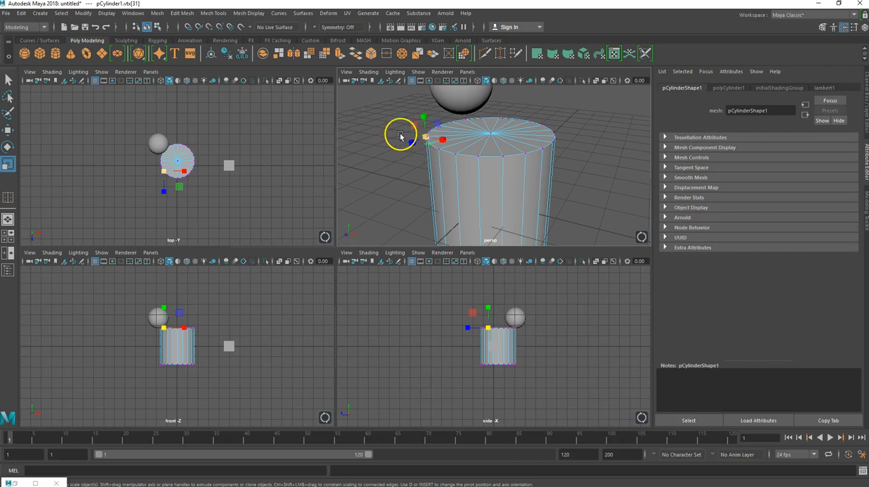
Try pulling the selected rim vertex outward by about 1 unit along negative X, and undo the move.
key(w)
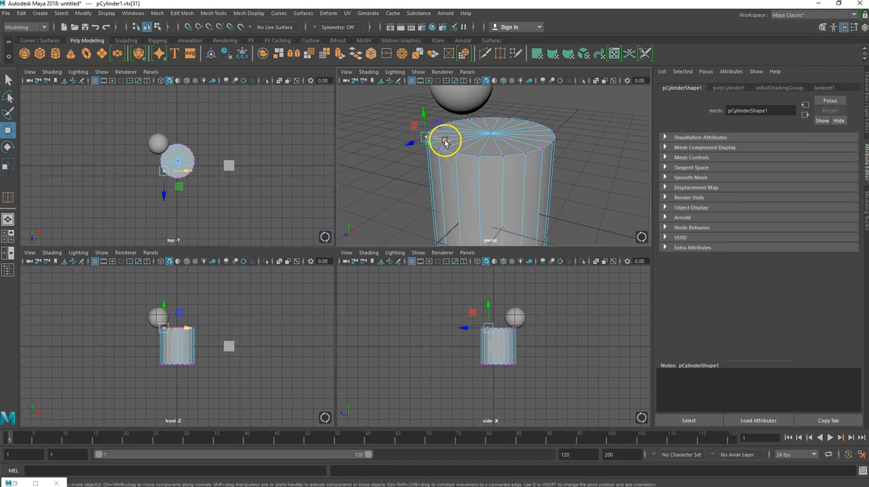
drag(444, 141, 415, 129)
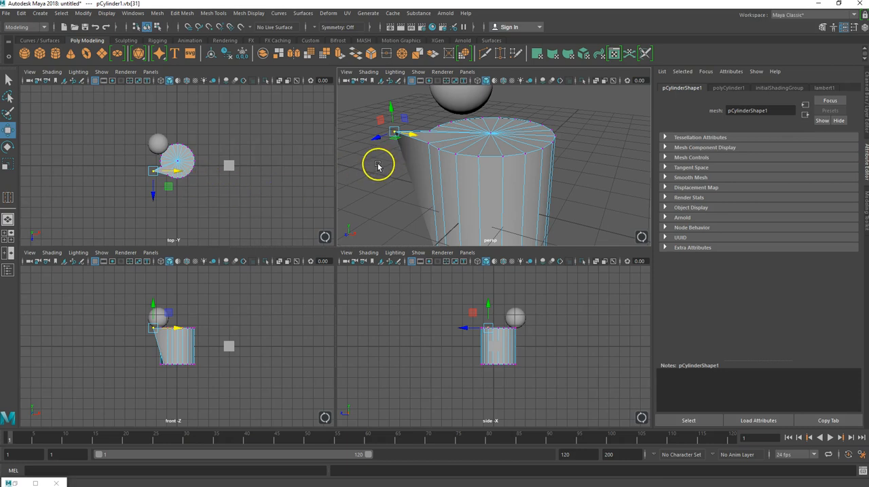
key(ctrl+z)
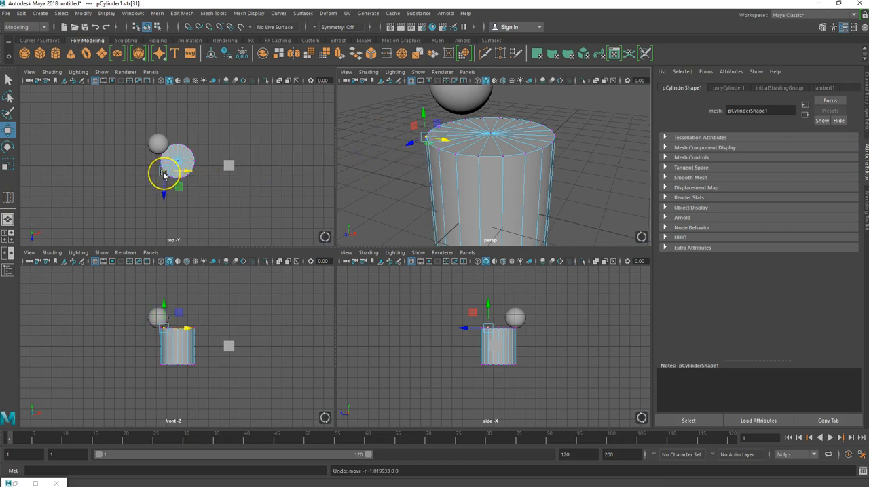
Try moving the selected rim vertex diagonally away from the cylinder in the top view, and undo the move.
drag(164, 174, 148, 188)
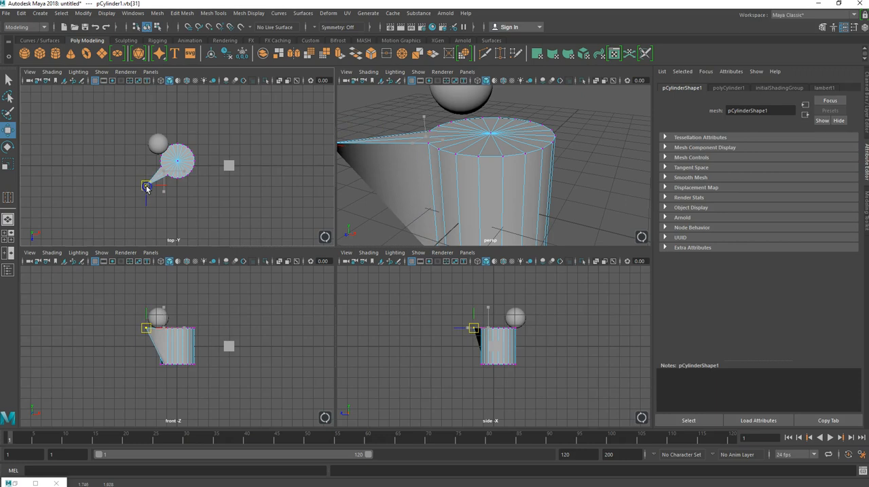
mouse_move(403, 167)
alt+mouse_down()
mouse_move(428, 203)
mouse_move(411, 174)
mouse_move(435, 170)
mouse_move(410, 165)
mouse_move(408, 173)
alt+mouse_up()
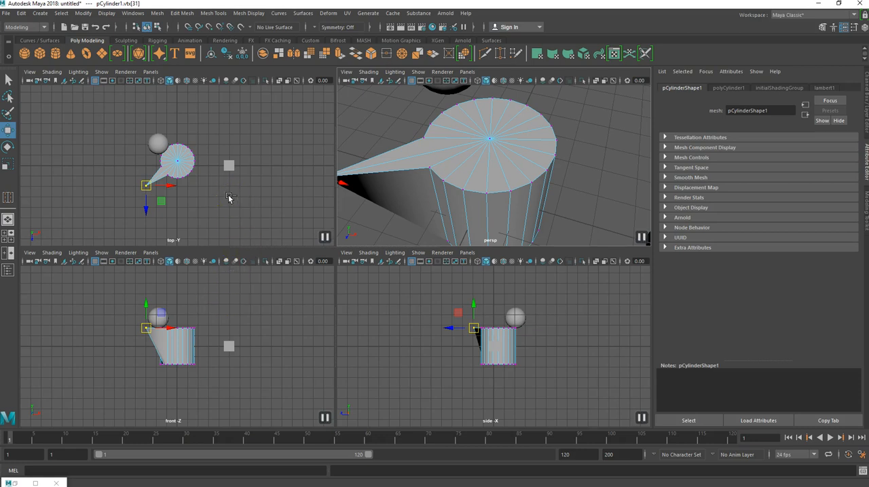
key(ctrl+z)
Switch the cylinder to edge mode, try selecting single cap, side and rim edges, and select the whole top rim edge loop.
right_click(383, 159)
right_drag(382, 155, 384, 130)
click(443, 151)
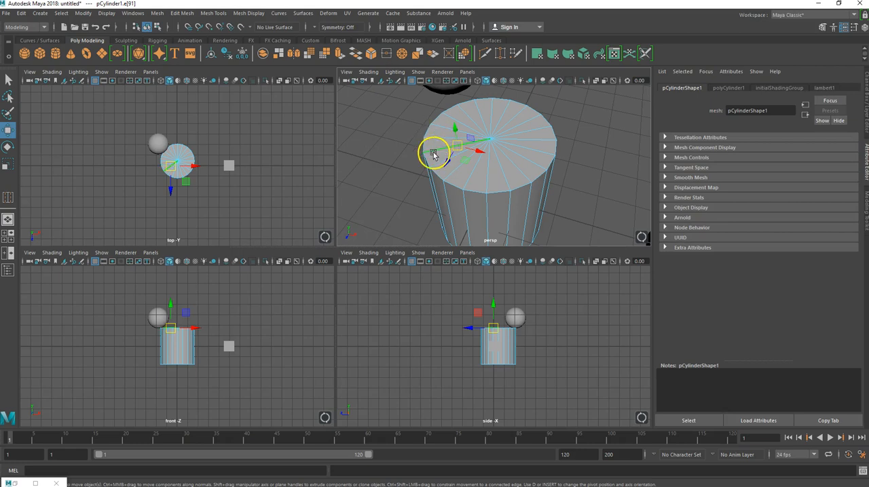
alt+drag(415, 180, 482, 174)
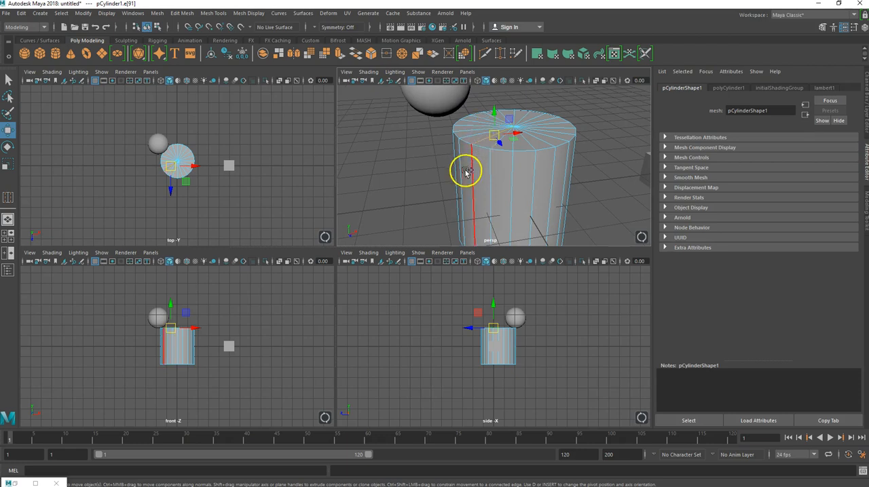
click(470, 167)
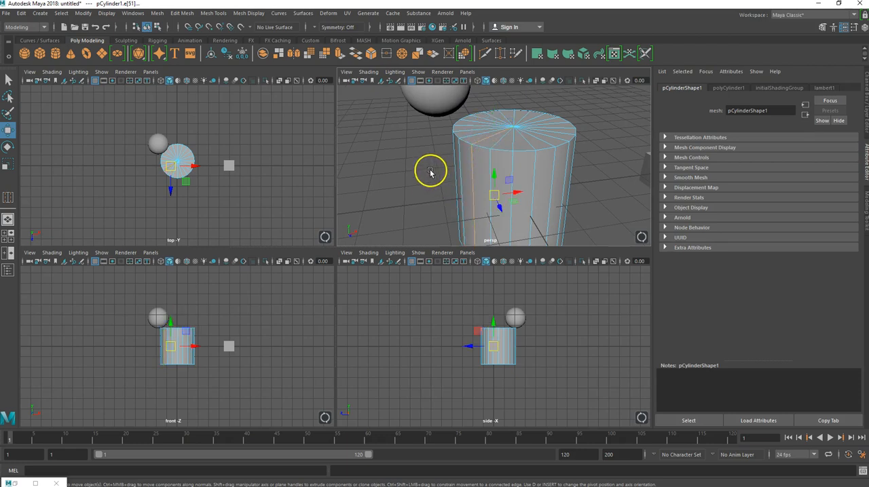
click(501, 149)
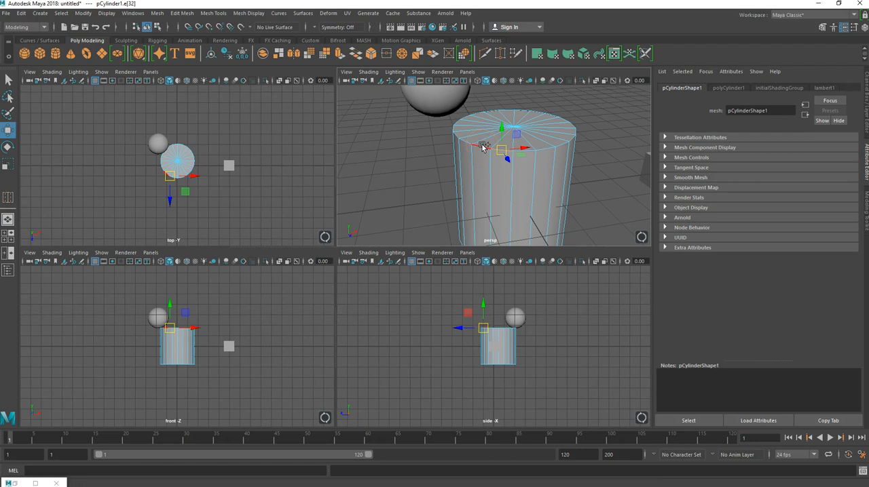
shift+click(483, 146)
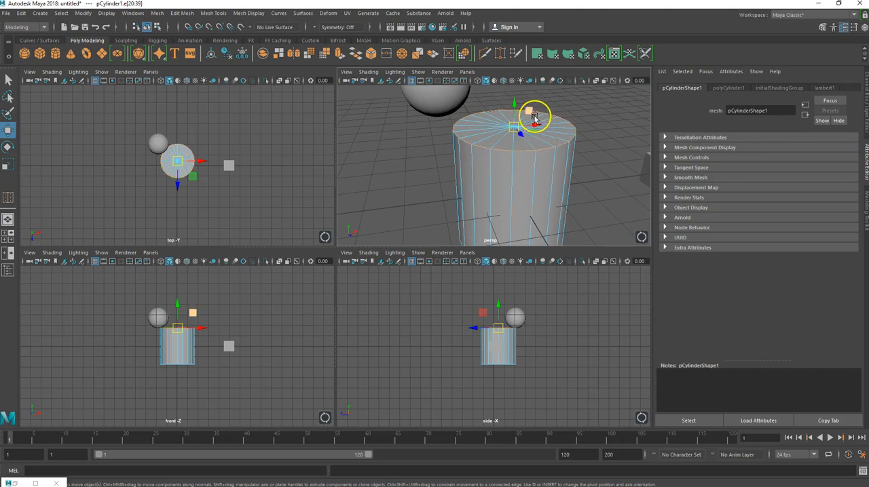
Try scaling the top rim edge loop down uniformly to about 0.67 times its size, and undo the scaling.
alt+drag(479, 148, 499, 149)
key(r)
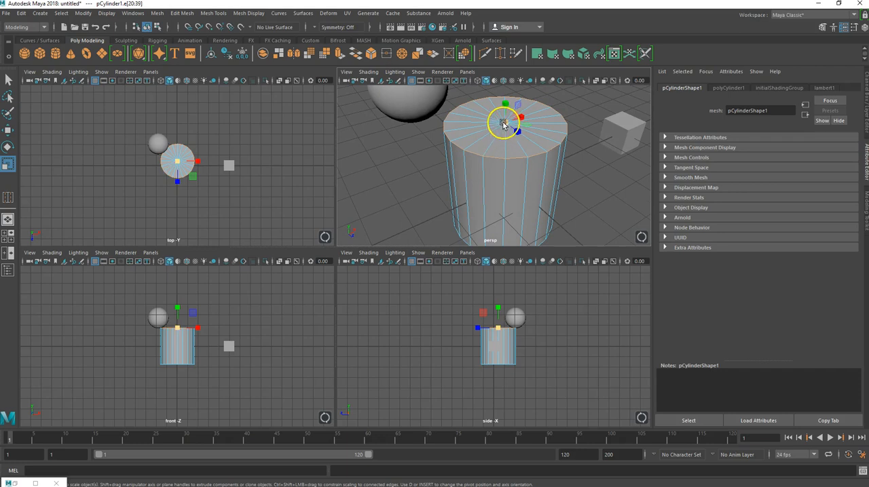
mouse_move(506, 123)
mouse_down()
mouse_move(557, 91)
mouse_move(503, 123)
mouse_move(536, 112)
mouse_move(554, 102)
mouse_move(468, 140)
mouse_move(530, 143)
mouse_move(548, 170)
mouse_move(506, 130)
mouse_move(516, 134)
mouse_up()
key(ctrl+z)
key(ctrl+z)
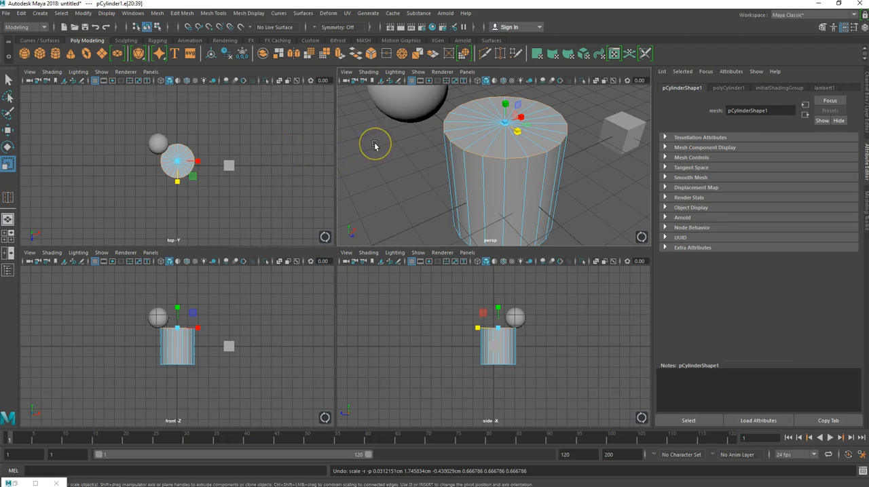
Try rotating the top rim edge loop by about 16 degrees around Z, and undo the rotation.
key(e)
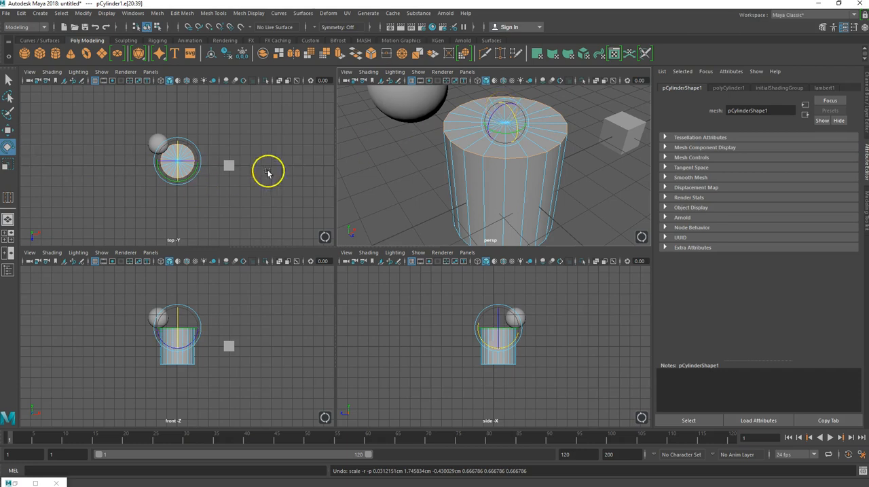
drag(497, 109, 490, 119)
key(ctrl+z)
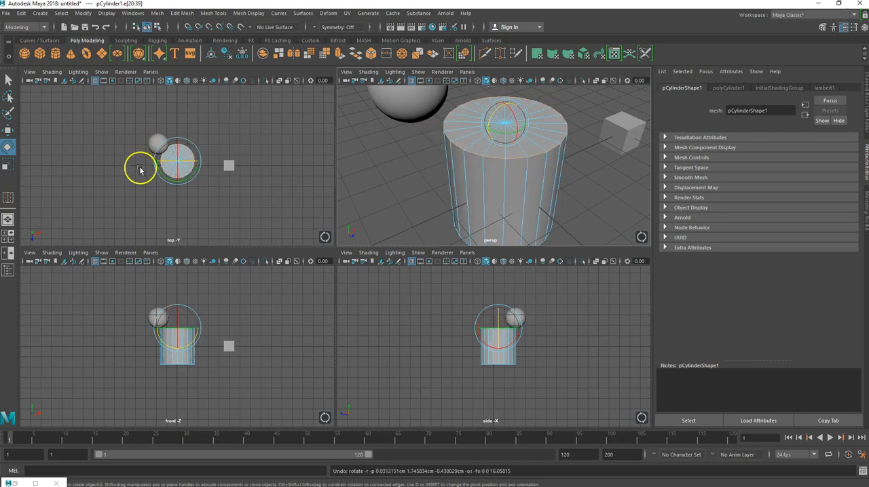
Rotate the top rim edge loop around the X axis so the cylinder's cap slopes down toward positive Z.
drag(179, 149, 177, 158)
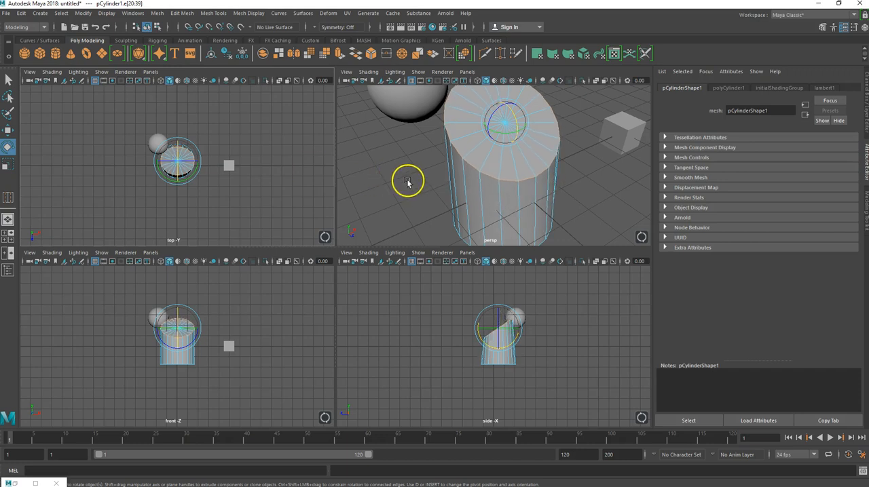
scroll(440, 172, up, 3)
scroll(435, 167, down, 5)
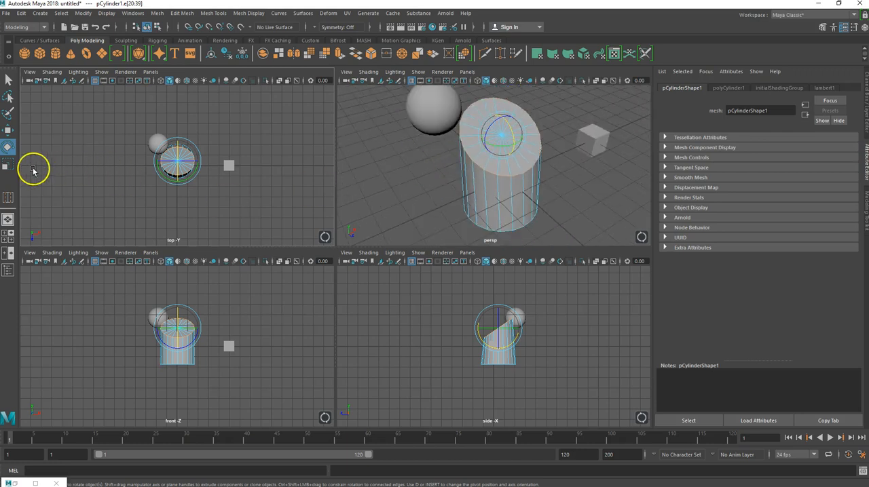
mouse_move(407, 186)
alt+mouse_down()
mouse_move(383, 170)
mouse_move(422, 188)
mouse_move(415, 192)
alt+mouse_up()
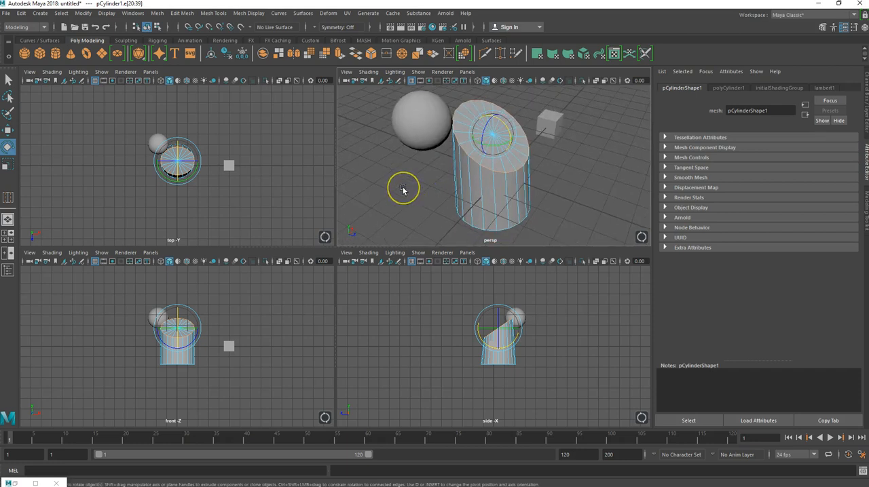
Switch the cylinder to face mode and practise selecting single and adjacent wedge faces on the slanted cap.
right_click(408, 189)
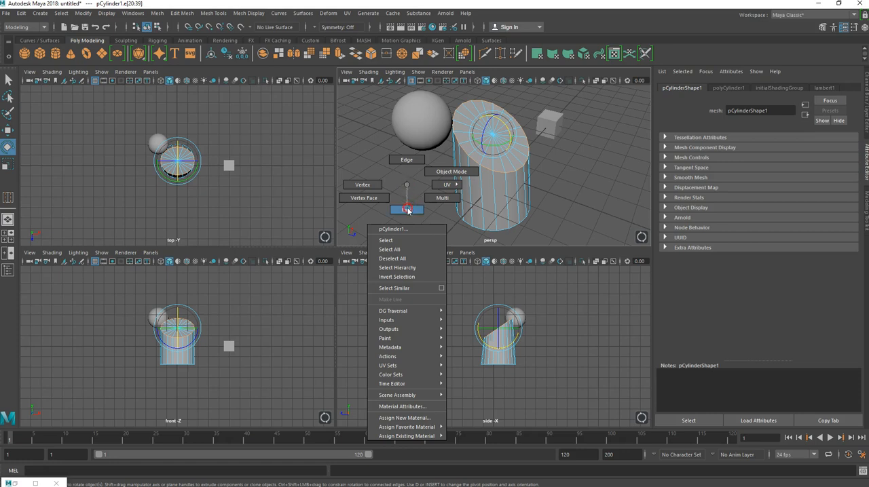
right_drag(407, 210, 408, 210)
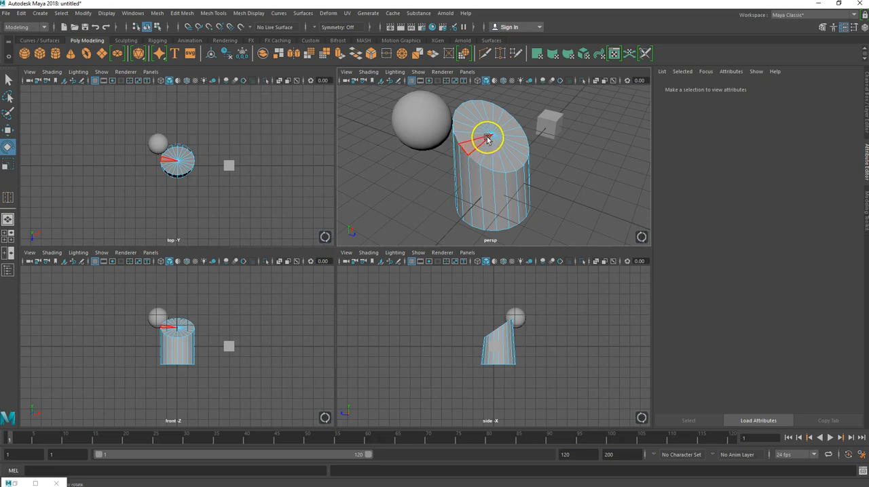
click(474, 145)
drag(477, 156, 511, 127)
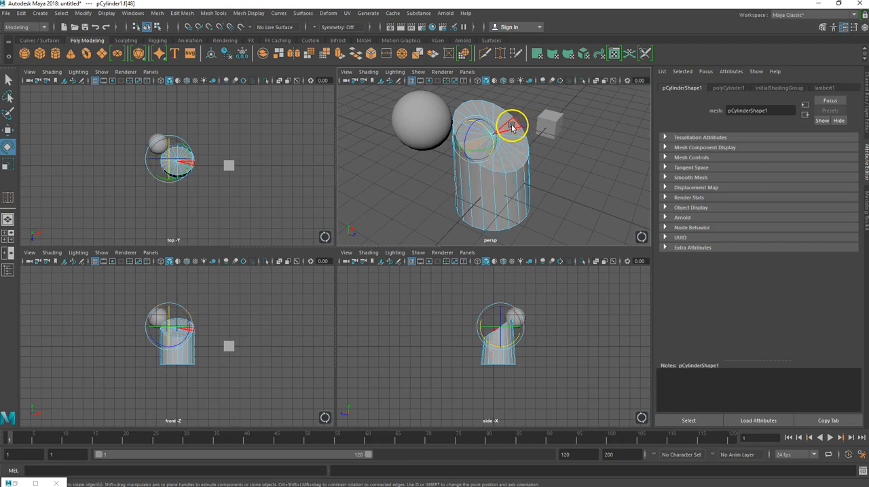
double_click(512, 127)
click(543, 138)
click(477, 139)
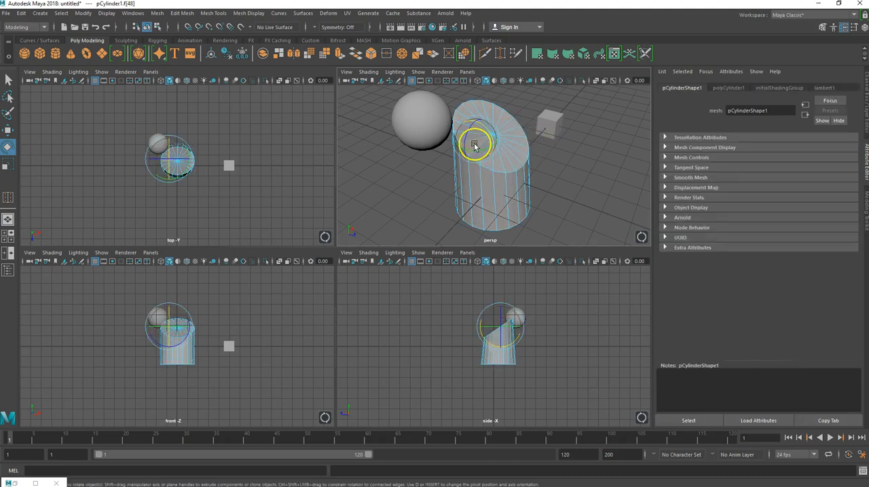
scroll(474, 143, up, 5)
shift+click(462, 145)
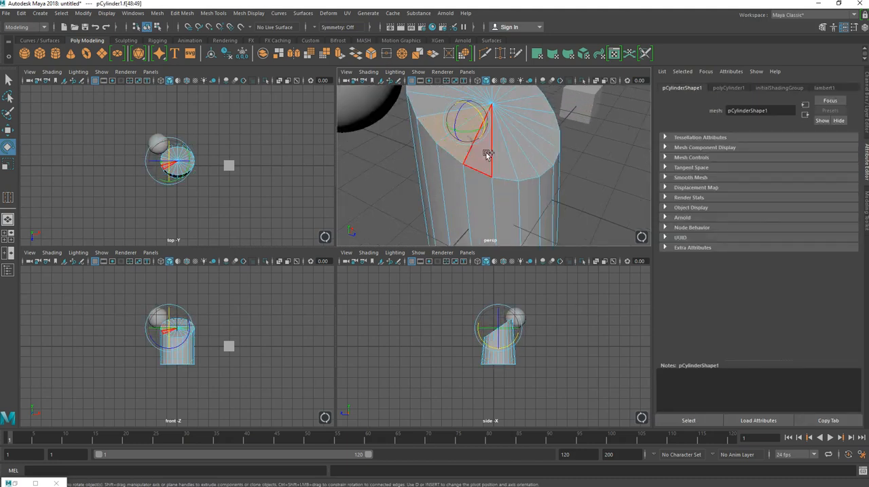
shift+click(485, 155)
shift+click(498, 153)
shift+click(513, 153)
Select the full ring of side faces on the cylinder and scale it slightly narrower along X.
click(478, 193)
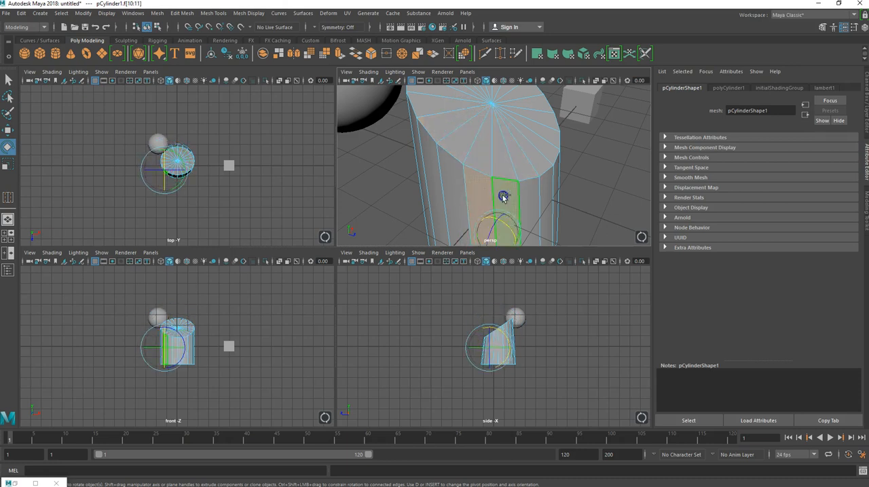
shift+double_click(504, 197)
alt+drag(474, 189, 404, 181)
scroll(467, 158, down, 5)
alt+drag(467, 155, 448, 154)
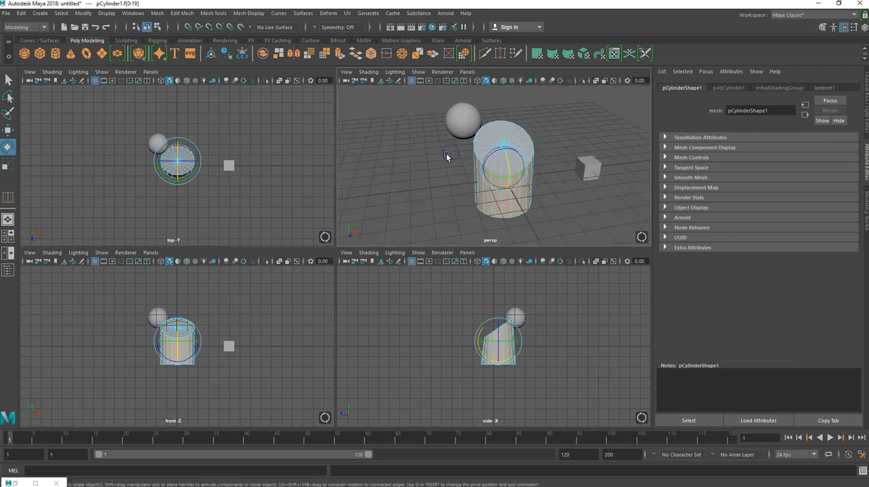
key(r)
mouse_move(528, 160)
mouse_down()
mouse_move(538, 165)
mouse_move(526, 165)
mouse_up()
Select one wedge face on the slanted cap and try moving it upward and toward positive Z.
scroll(492, 182, up, 4)
click(482, 151)
alt+drag(455, 186, 512, 145)
alt+drag(463, 164, 457, 171)
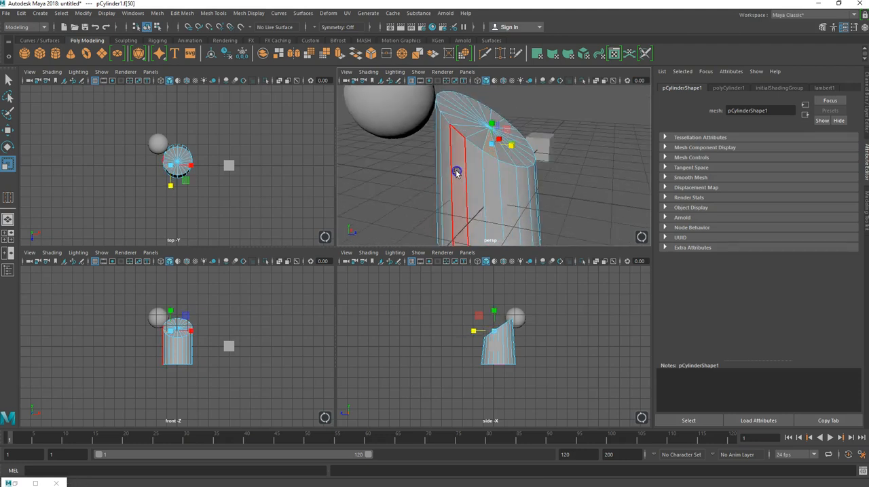
key(w)
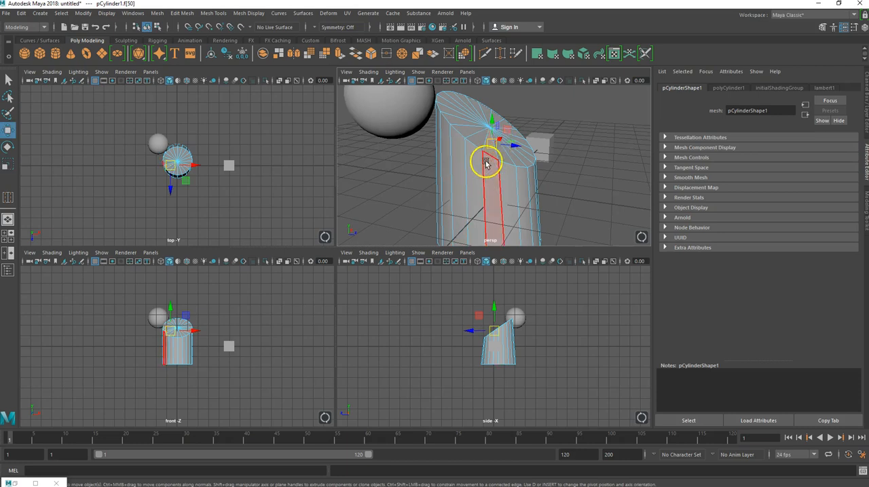
drag(508, 127, 536, 107)
alt+drag(510, 148, 418, 178)
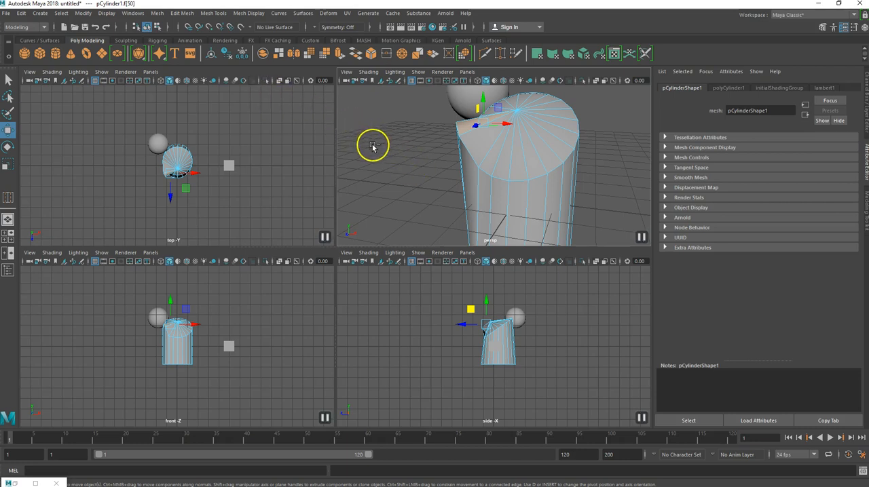
Try extruding the displaced wedge face repeatedly, and undo the extrusions together with the face move.
key(ctrl+e)
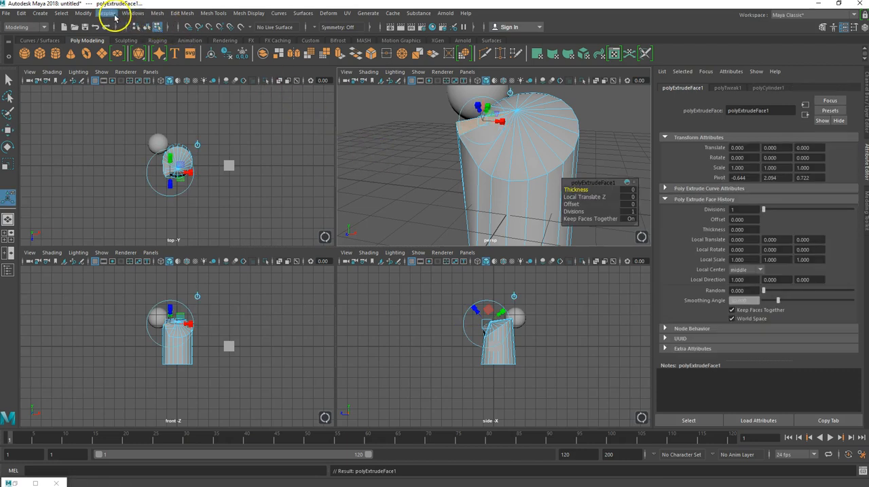
click(159, 15)
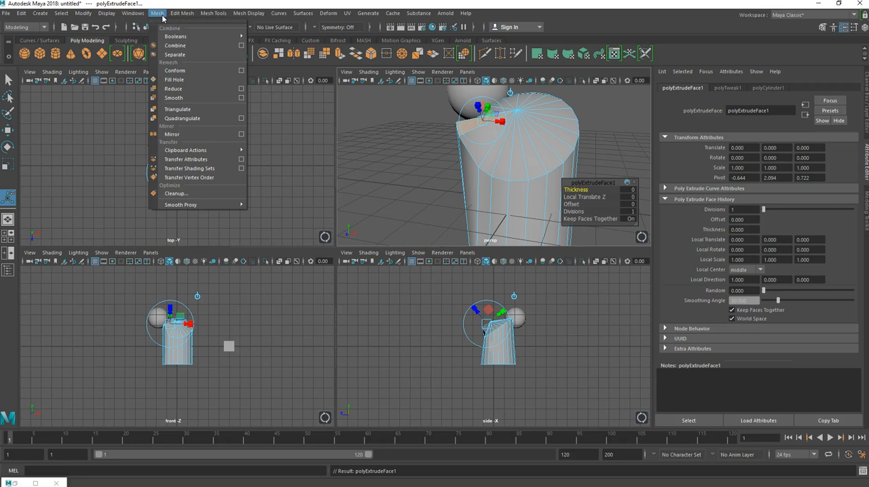
click(184, 14)
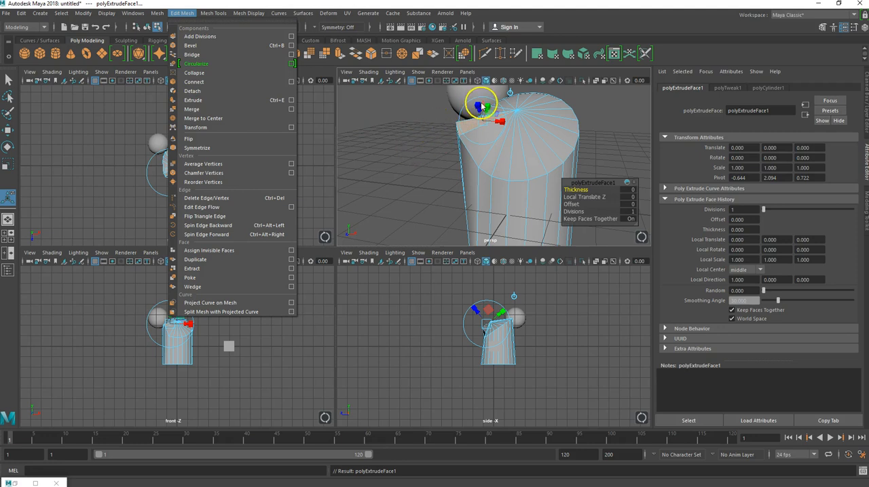
click(479, 105)
alt+drag(436, 126, 411, 115)
click(465, 99)
mouse_move(465, 101)
mouse_down()
mouse_move(460, 93)
mouse_move(467, 108)
mouse_up()
shift+right_drag(459, 118, 457, 129)
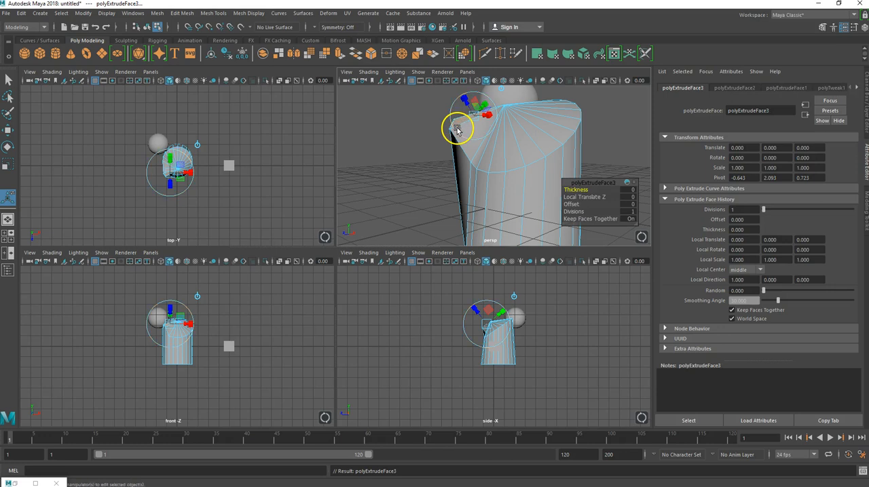
key(ctrl+z)
key(ctrl+z)
key(ctrl+z)
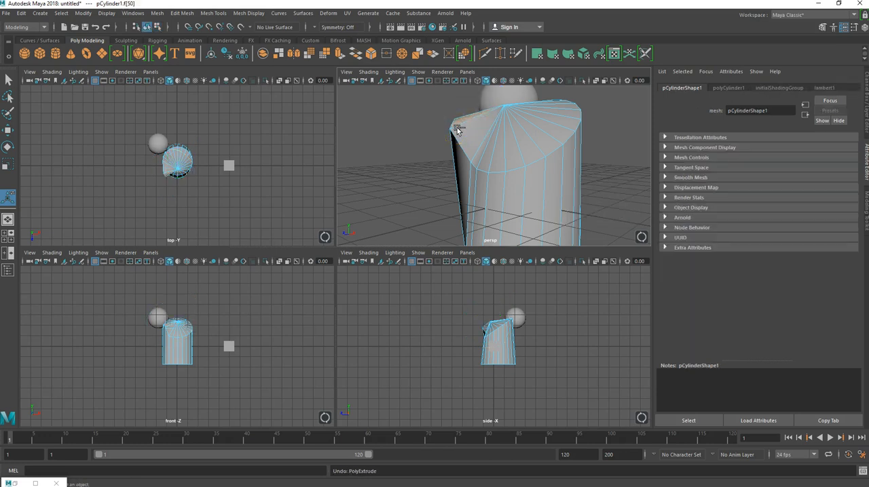
Extrude the wedge face on the slanted cap outward with a local Z translation of about 1.02.
click(486, 146)
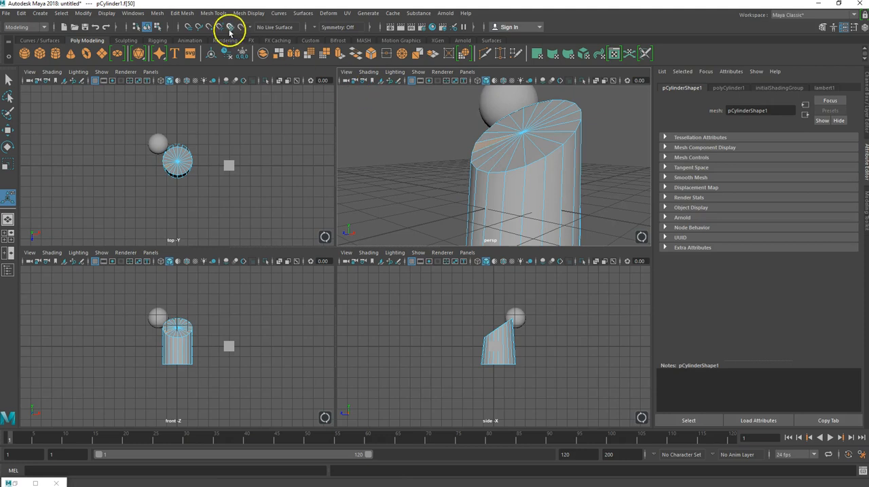
key(ctrl+e)
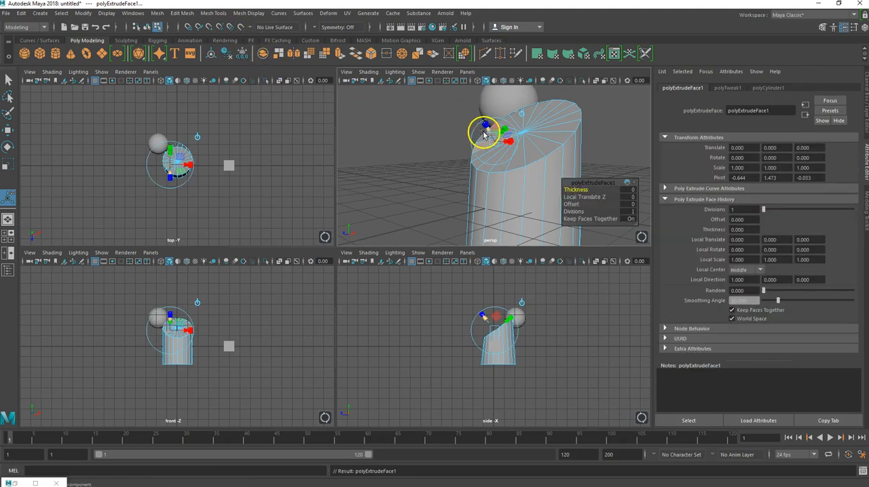
drag(488, 128, 472, 96)
mouse_move(404, 136)
alt+mouse_down()
mouse_move(500, 161)
mouse_move(433, 147)
mouse_move(407, 130)
alt+mouse_up()
alt+drag(438, 160, 465, 163)
scroll(473, 163, down, 5)
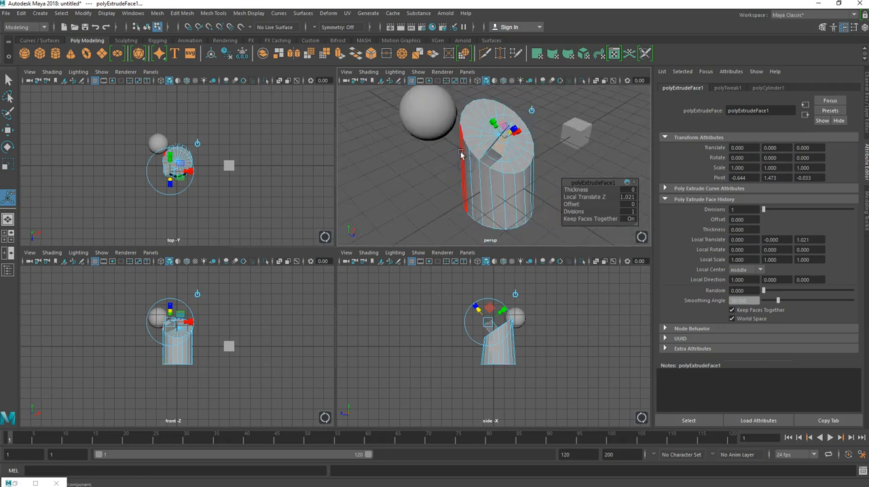
Return to object mode and delete the whole edited cylinder.
right_click(447, 184)
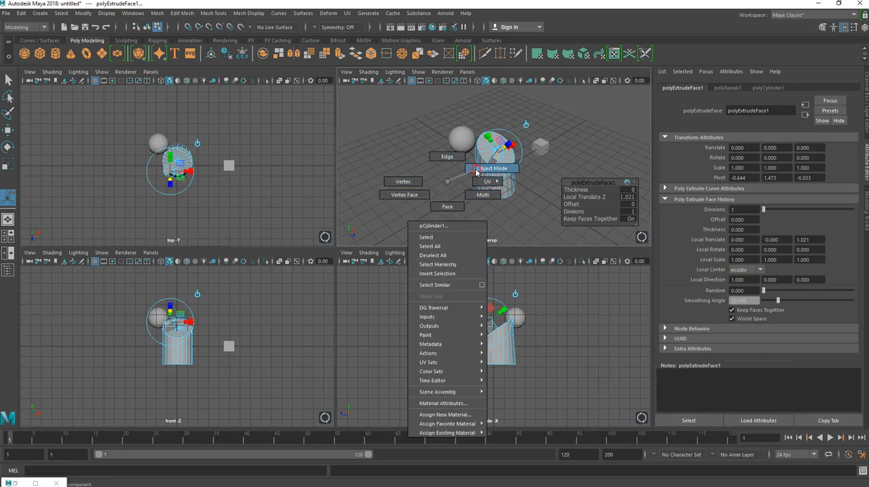
click(481, 169)
click(466, 180)
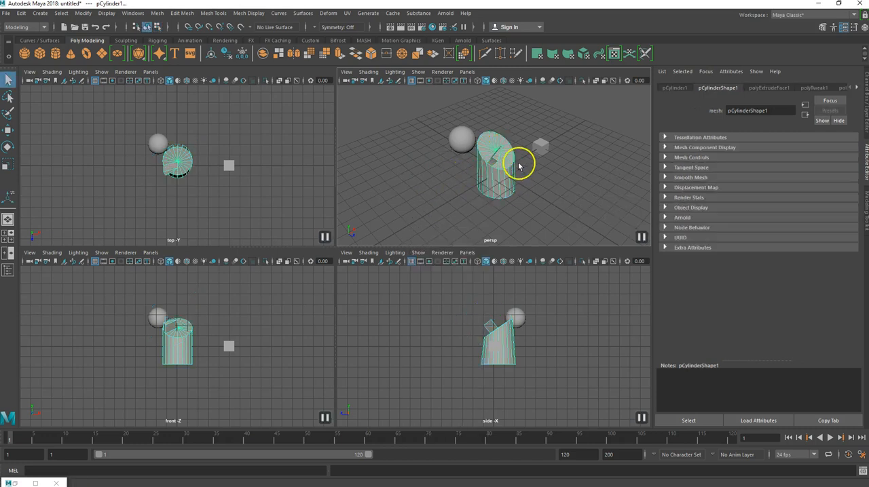
key(Delete)
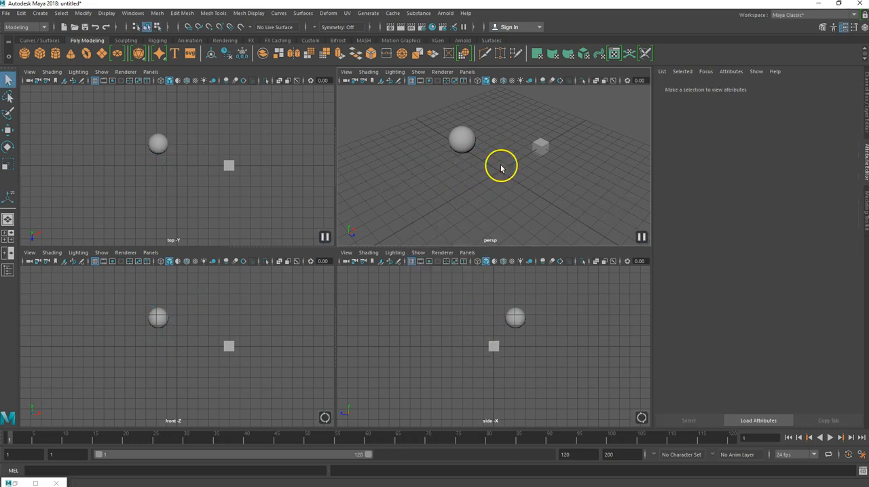
Switch the cube to face selection and delete one corner face from its top side.
scroll(546, 159, up, 3)
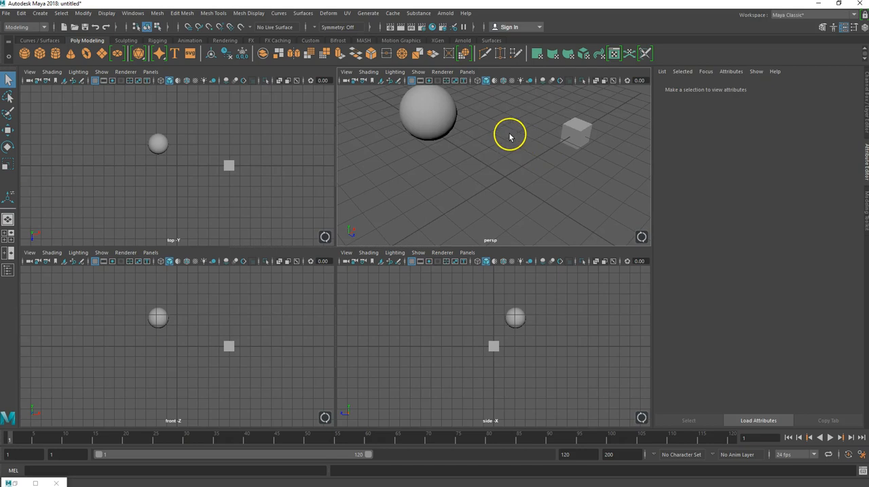
alt+middle_drag(510, 136, 389, 169)
scroll(438, 151, up, 3)
click(472, 143)
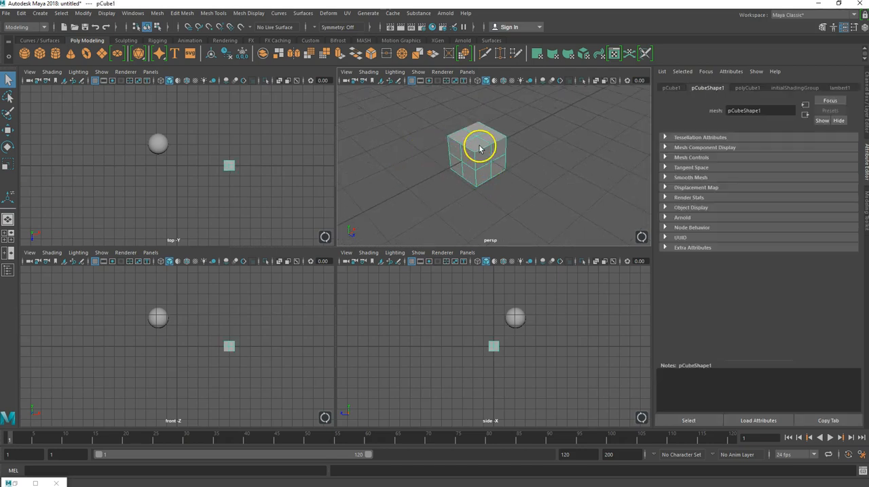
right_click(477, 149)
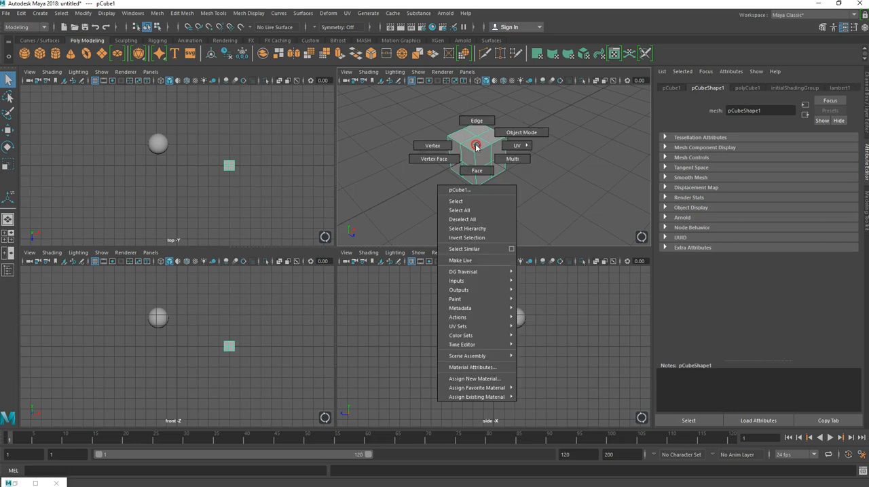
click(479, 171)
click(473, 145)
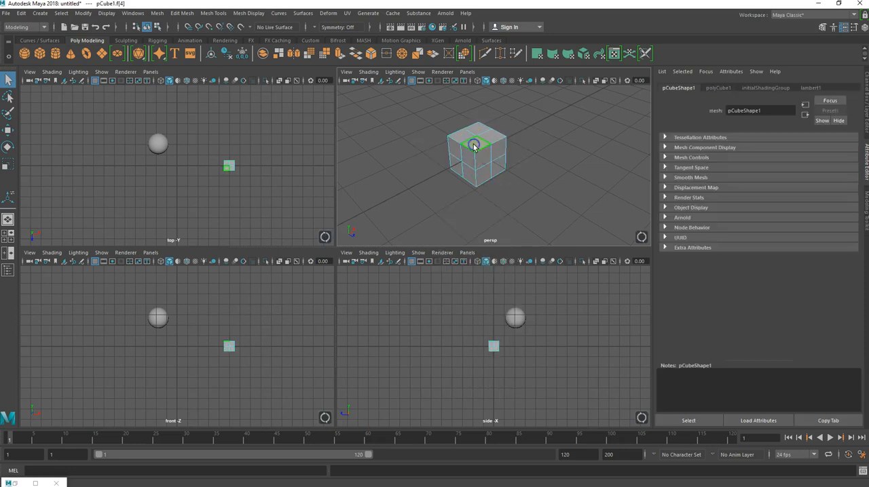
key(Delete)
Switch to edge selection and bridge two opposite edges of the hole in the cube's top.
alt+middle_drag(475, 148, 482, 225)
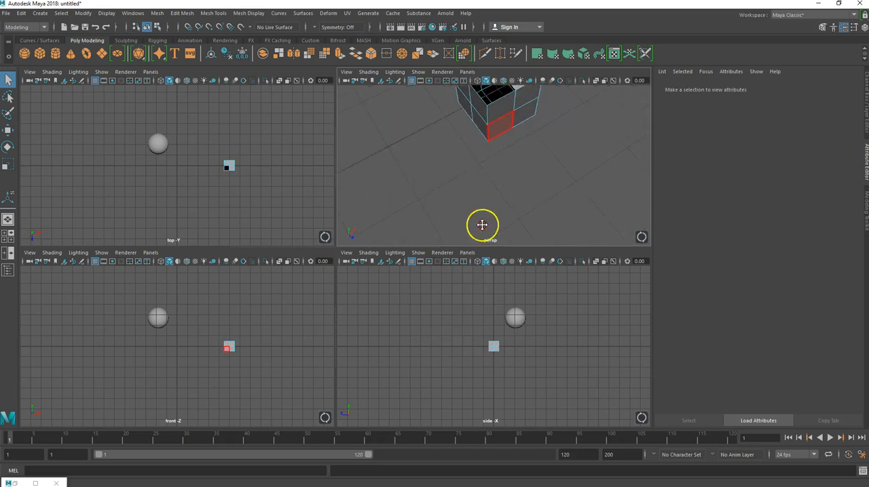
alt+middle_drag(507, 122, 500, 190)
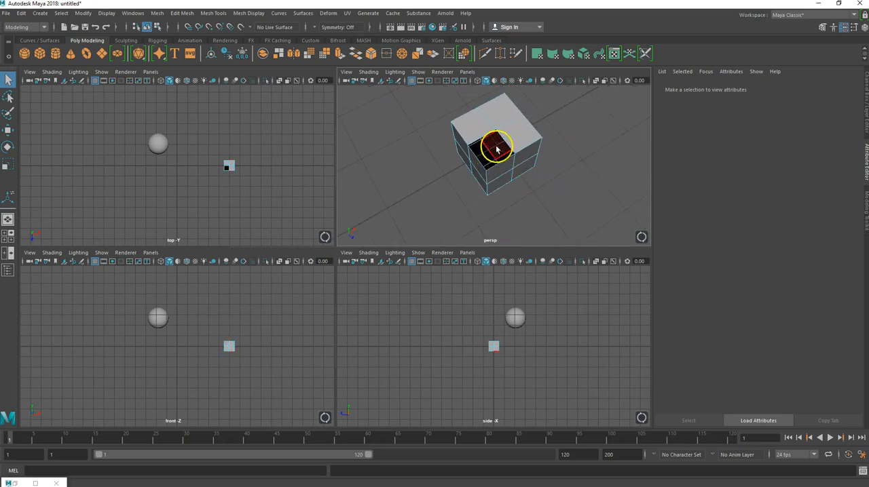
scroll(488, 149, up, 5)
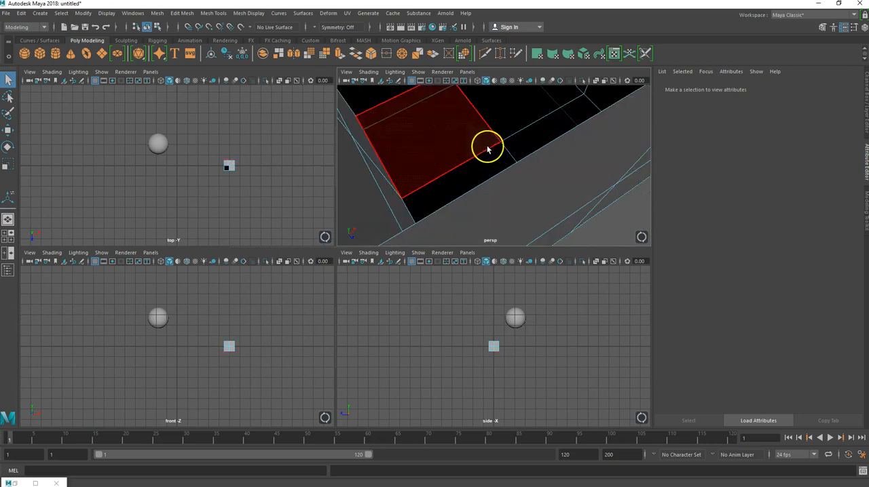
scroll(487, 149, down, 5)
alt+drag(489, 141, 493, 170)
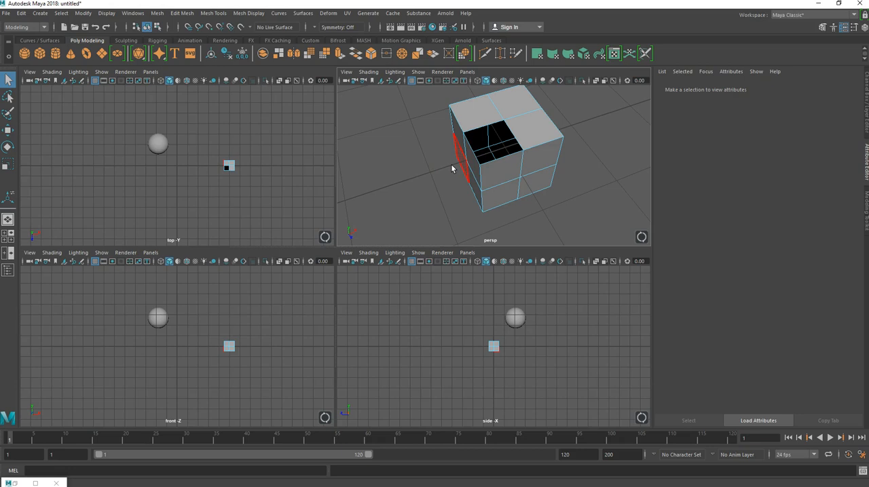
right_click(408, 137)
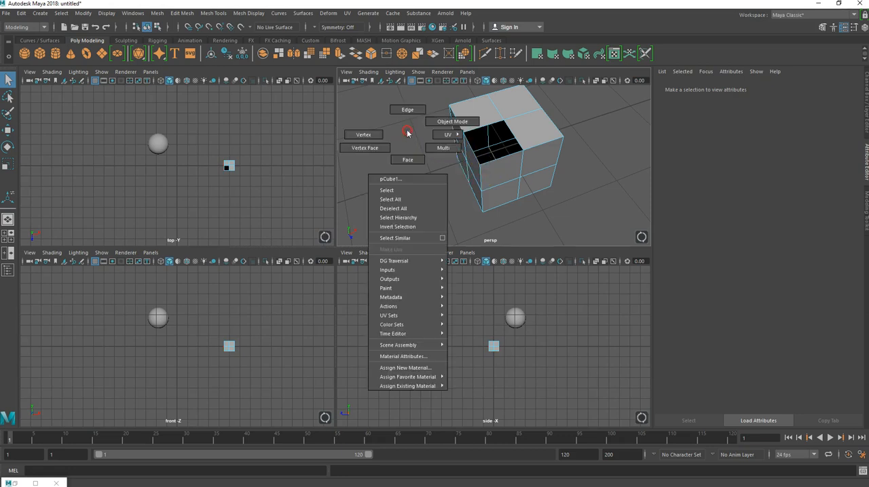
click(407, 111)
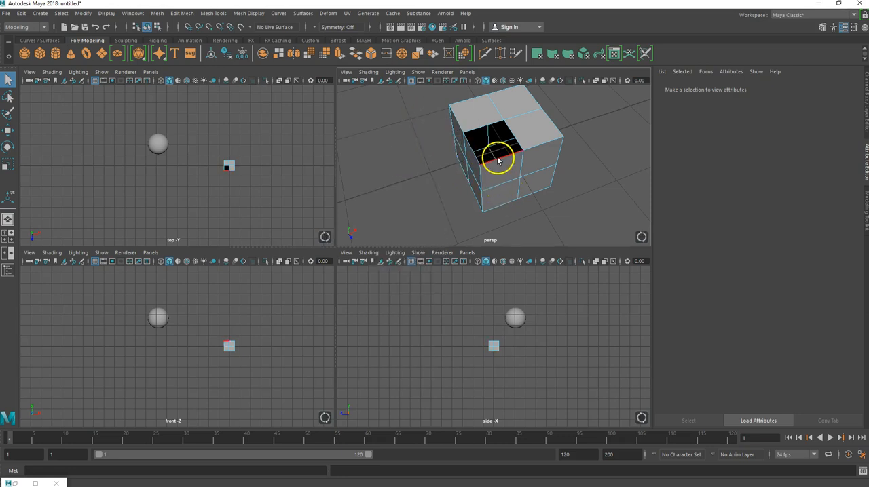
click(497, 156)
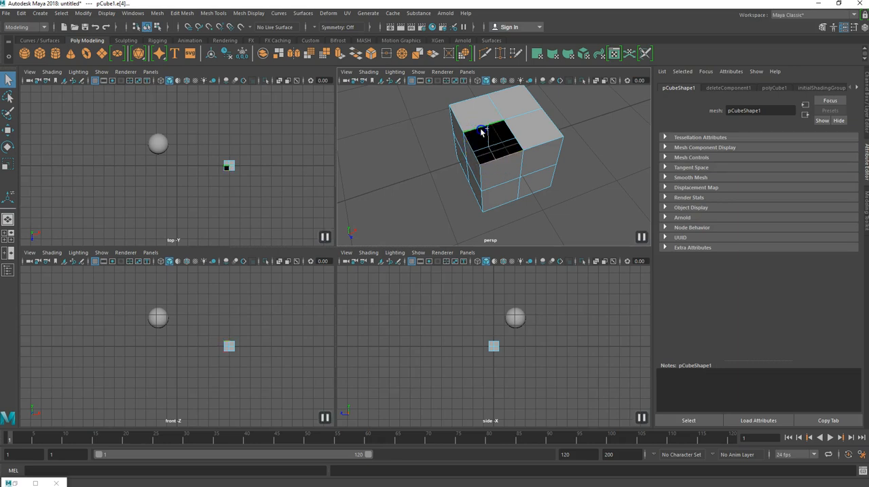
click(136, 13)
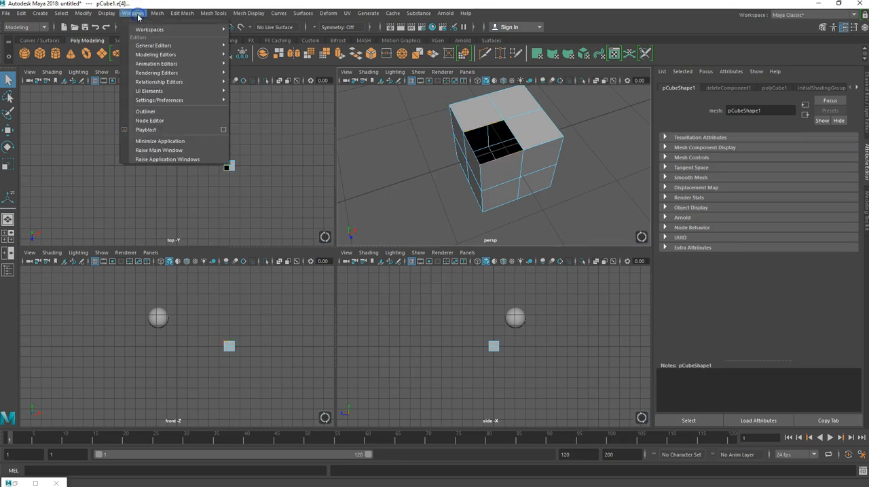
click(156, 14)
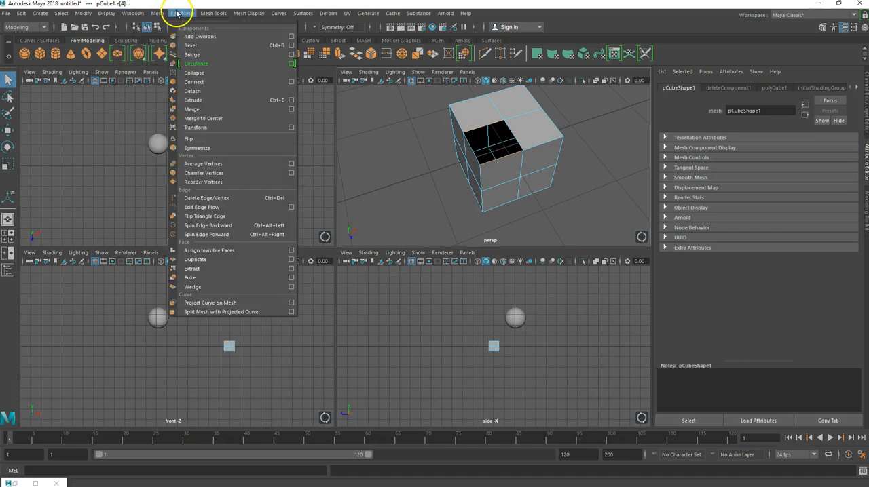
click(190, 54)
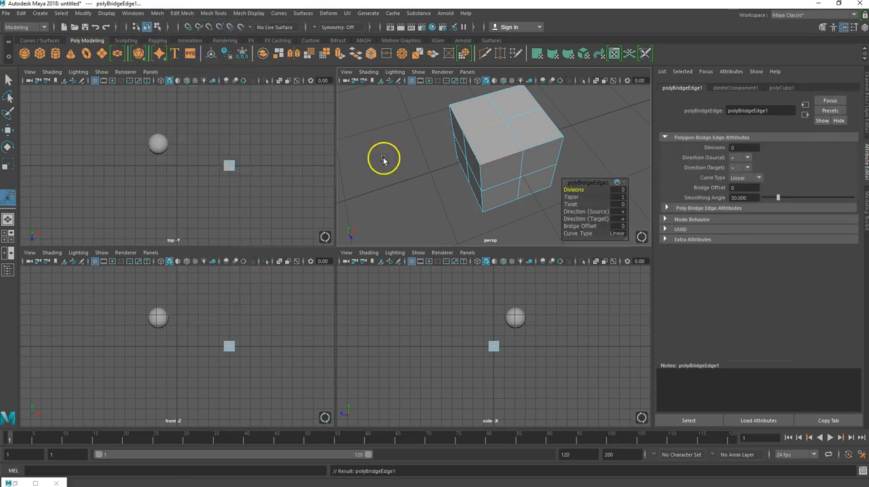
Select the bridged cube as a whole object and delete it.
mouse_move(427, 184)
alt+mouse_down()
mouse_move(471, 180)
mouse_move(442, 177)
alt+mouse_up()
scroll(461, 176, down, 7)
scroll(441, 176, down, 6)
alt+middle_drag(434, 175, 407, 164)
scroll(487, 215, up, 5)
right_drag(457, 214, 494, 202)
click(530, 243)
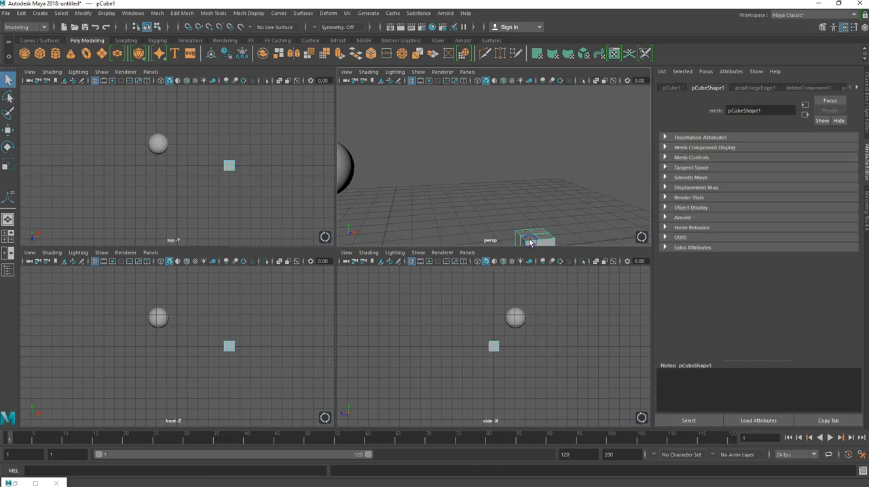
key(Delete)
Select the remaining sphere and delete it to clear the scene.
click(397, 187)
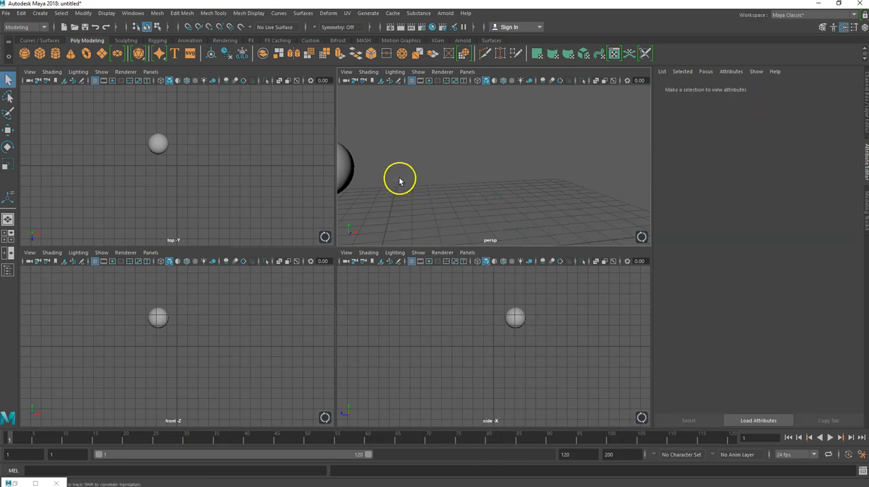
alt+middle_drag(400, 178, 520, 170)
alt+drag(504, 184, 474, 193)
click(461, 152)
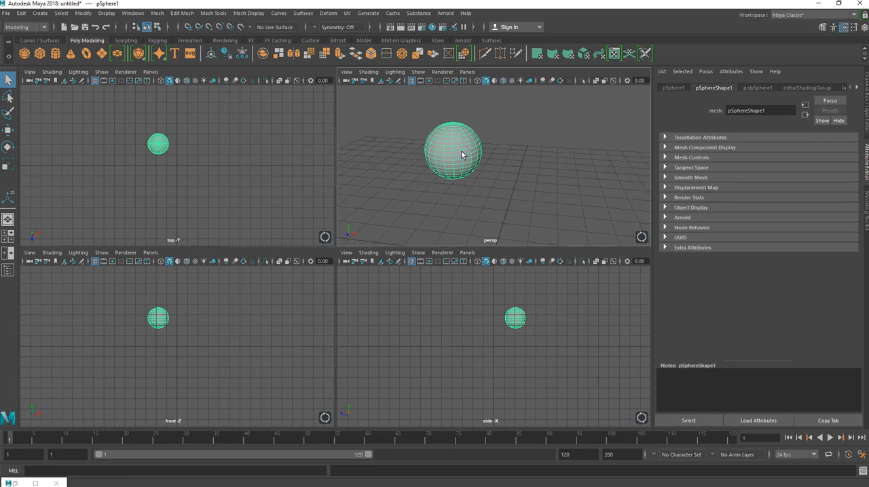
alt+drag(421, 177, 521, 161)
scroll(498, 184, down, 5)
key(Delete)
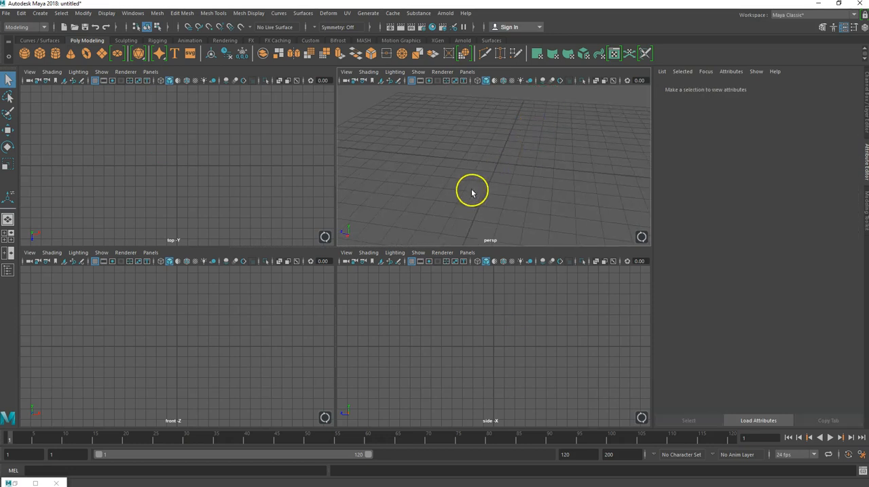
Create a polygon sphere at the origin and rotate it about 20.4° around X.
alt+drag(474, 177, 494, 183)
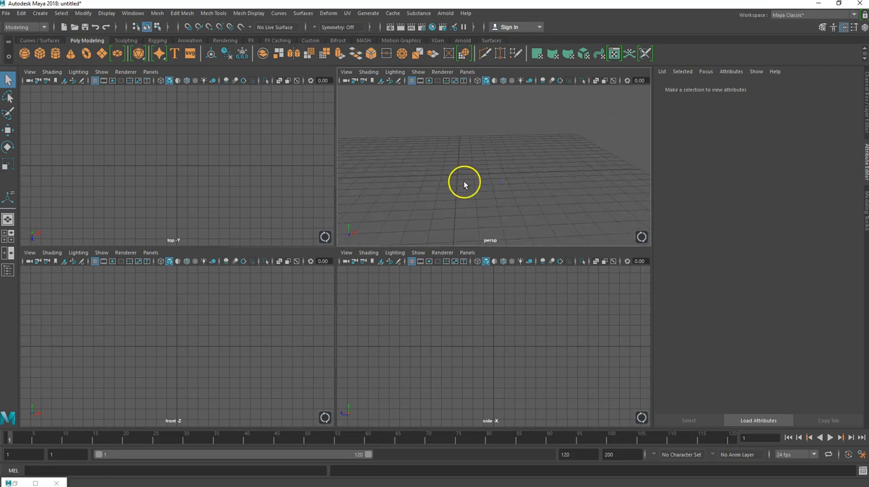
click(24, 54)
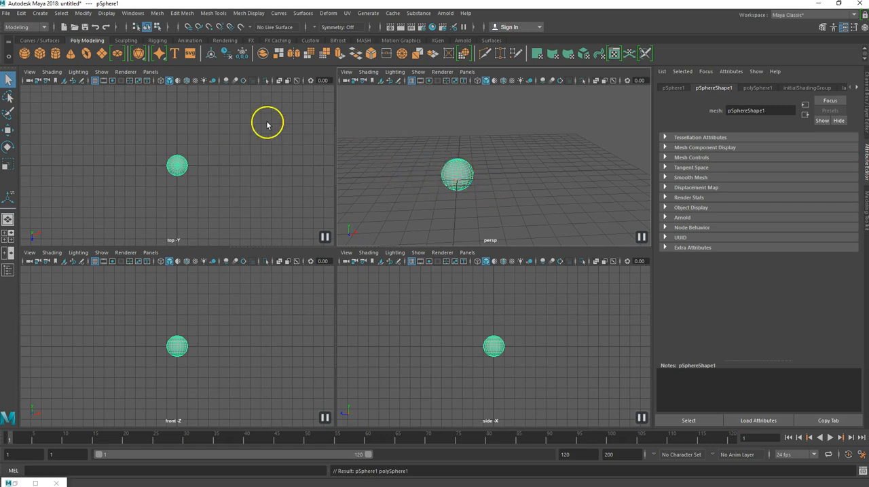
key(e)
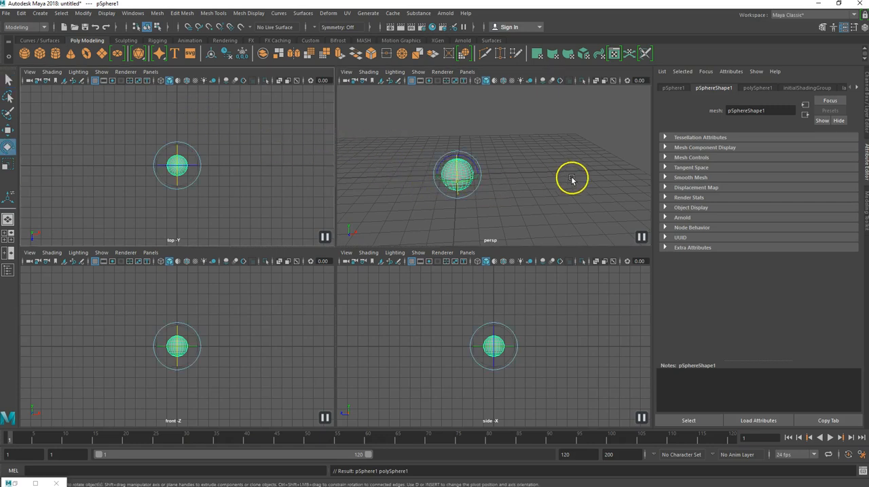
click(458, 163)
drag(458, 163, 457, 167)
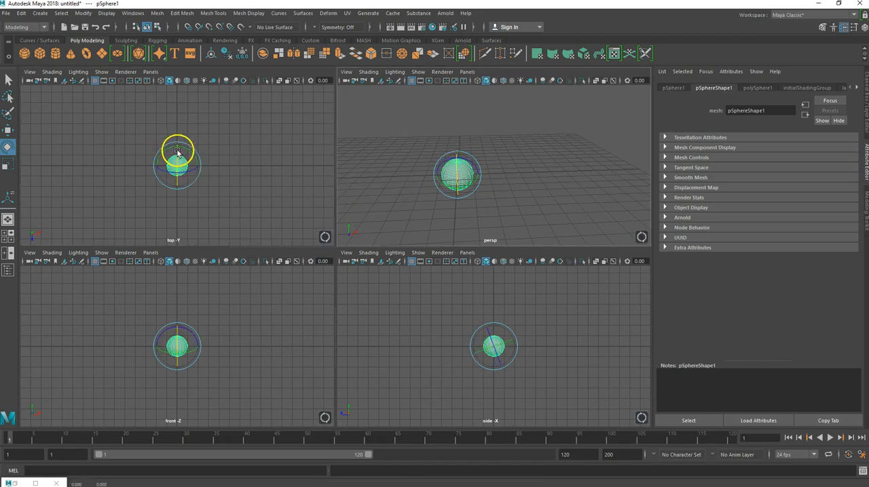
Examine the sphere's transform, creation, shading group and lambert1 attributes, trying a radius of about 2.07 and undoing it.
click(865, 102)
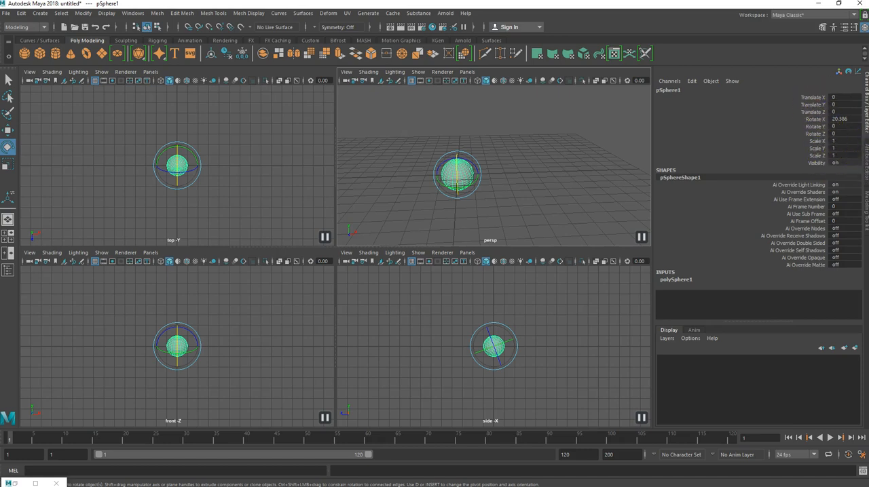
click(865, 163)
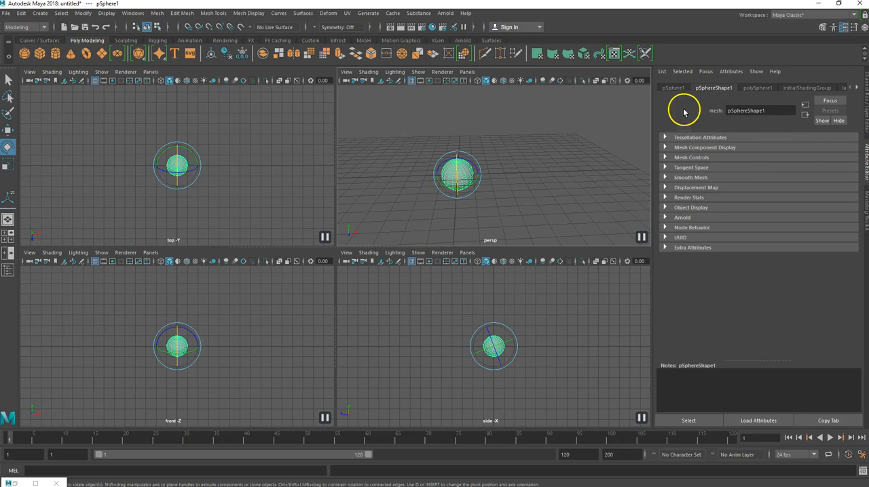
click(670, 88)
click(707, 88)
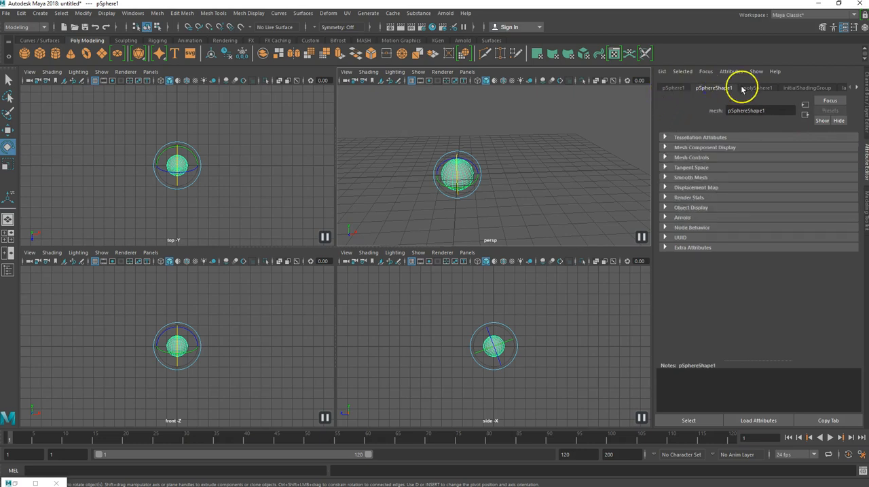
click(758, 89)
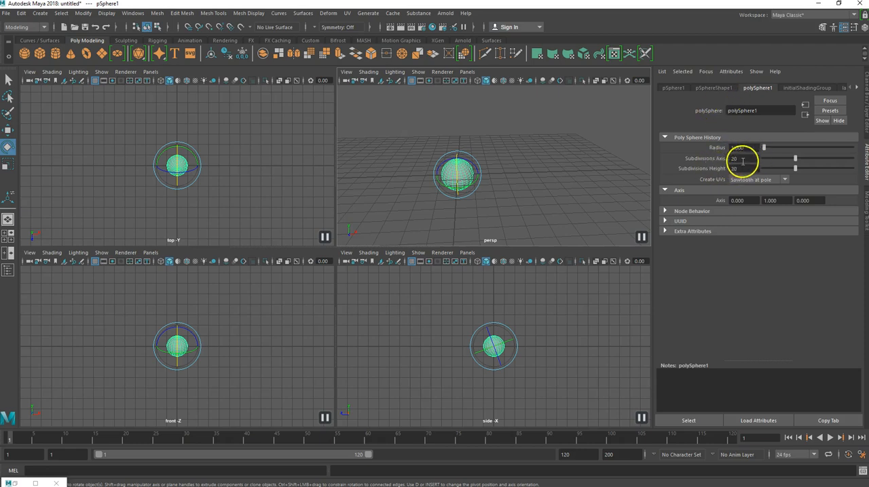
mouse_move(765, 148)
mouse_down()
mouse_move(778, 150)
mouse_move(764, 148)
mouse_up()
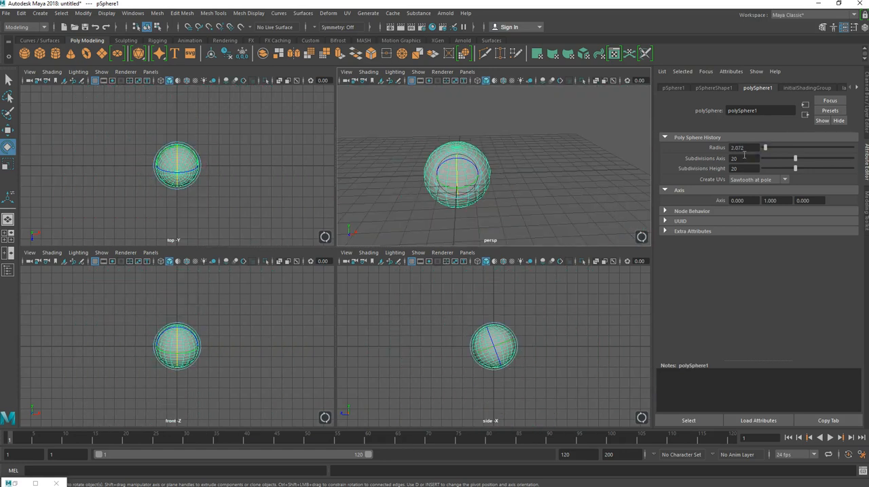
key(ctrl+z)
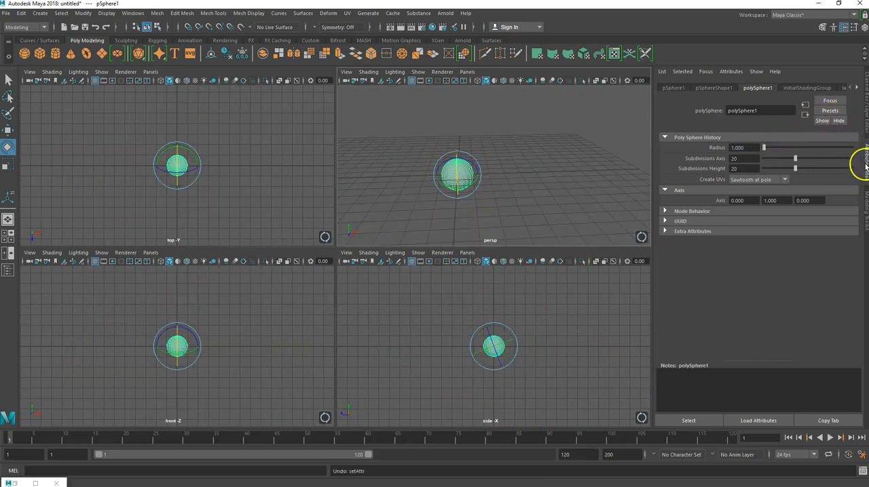
click(803, 89)
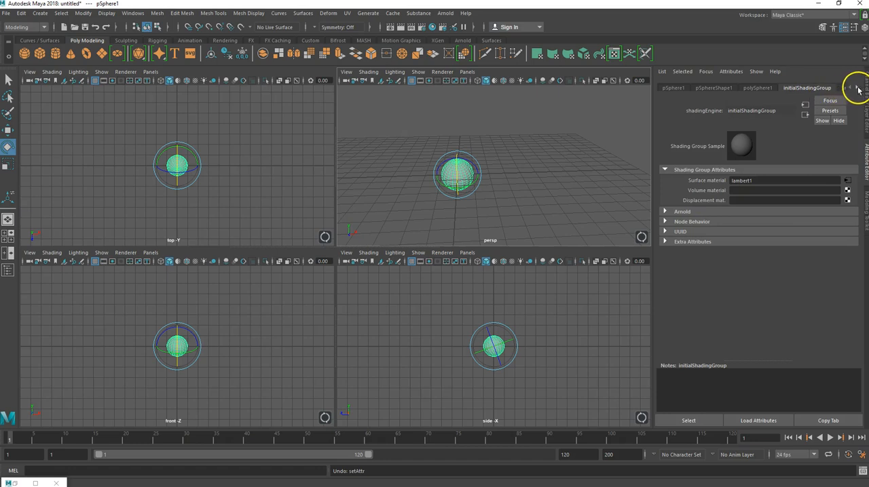
click(857, 89)
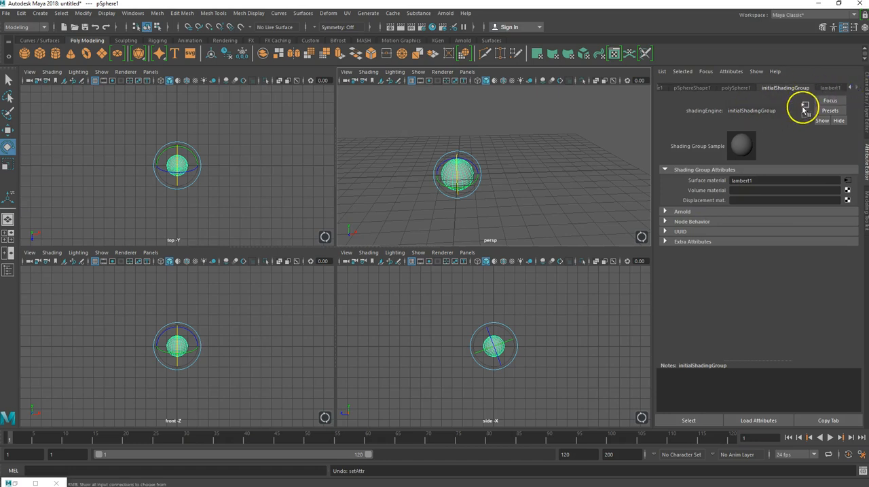
click(830, 89)
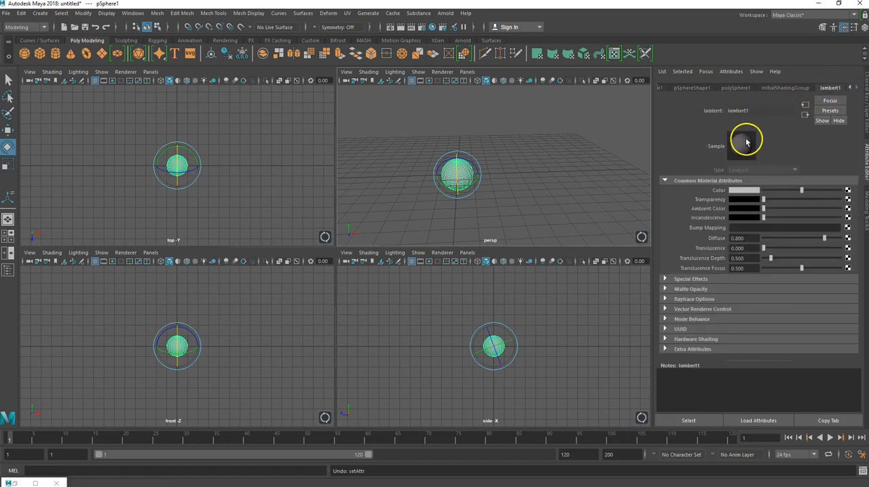
Set the sphere's Rotate X to 90 and scale it down vertically into a flattened ellipsoid.
click(865, 92)
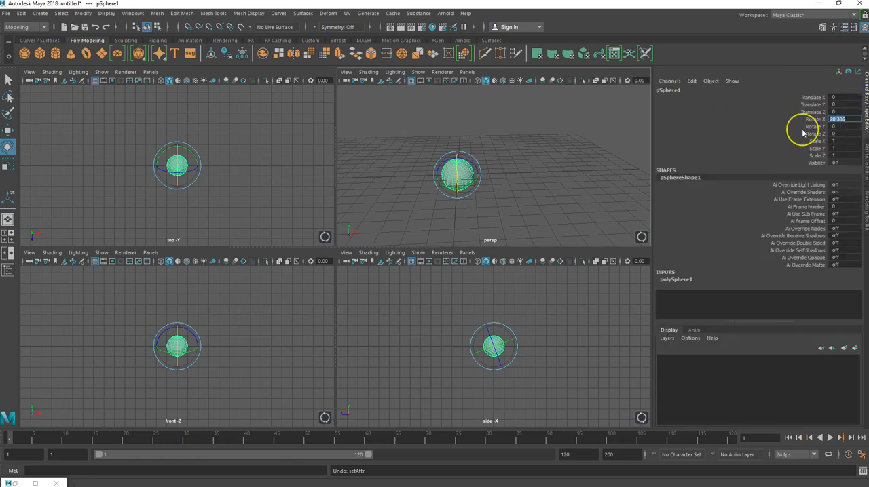
text(90)
key(Return)
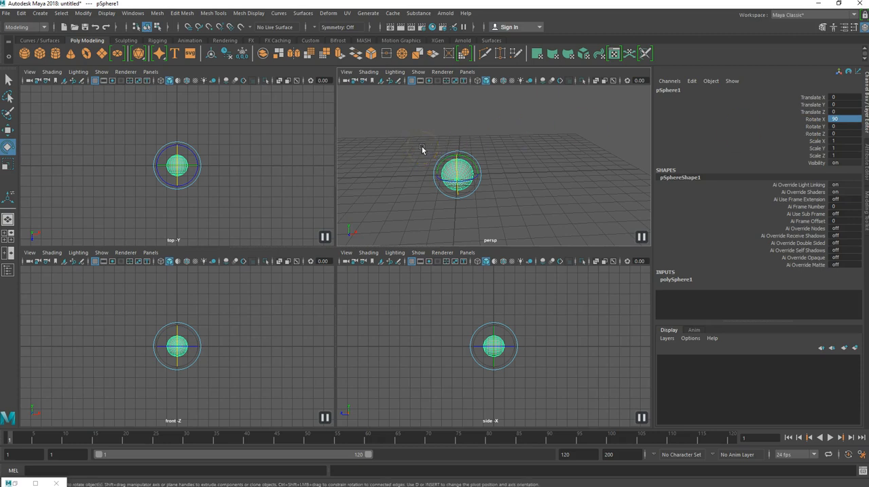
key(r)
drag(458, 201, 473, 179)
Create a polygon cylinder at the origin and move it along positive Z to about 2.52, beside the flattened sphere.
scroll(462, 180, up, 5)
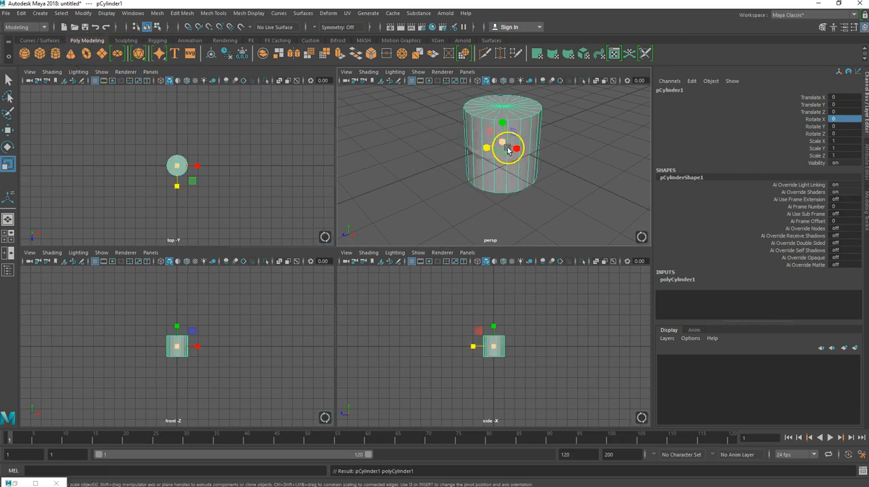
key(w)
drag(483, 146, 410, 173)
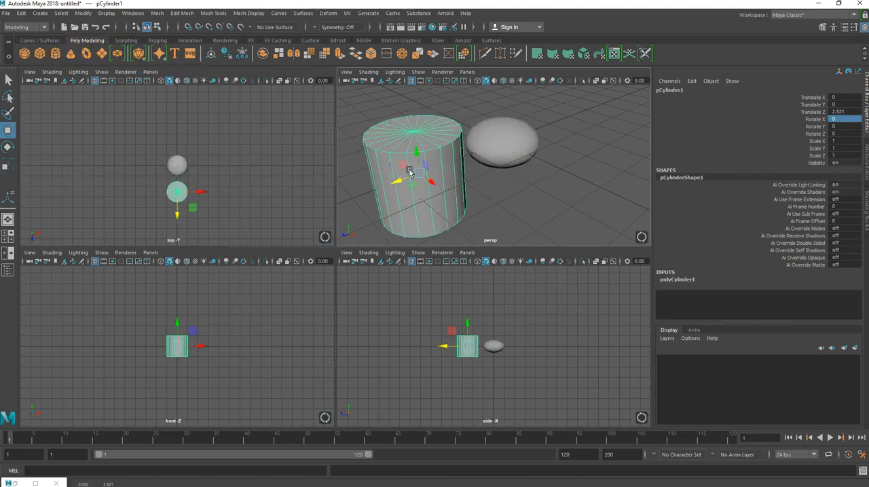
Thin the cylinder to about 0.096 in Scale X and Z and tilt it about -38.8° around X.
scroll(548, 191, down, 3)
alt+drag(513, 193, 569, 203)
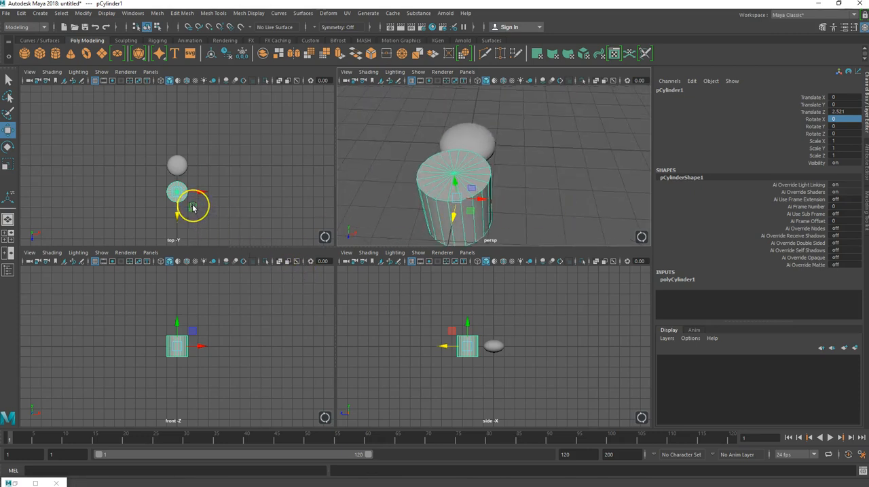
key(r)
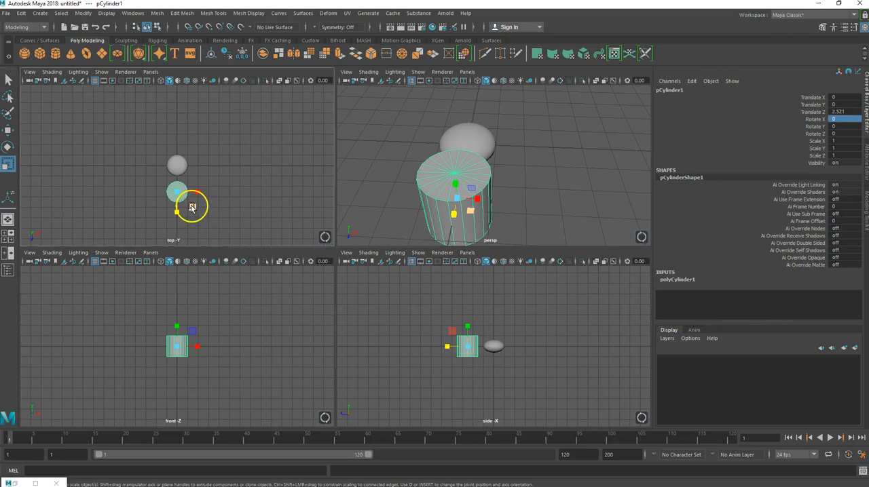
mouse_move(193, 209)
mouse_down()
mouse_move(187, 203)
mouse_move(192, 209)
mouse_up()
click(354, 226)
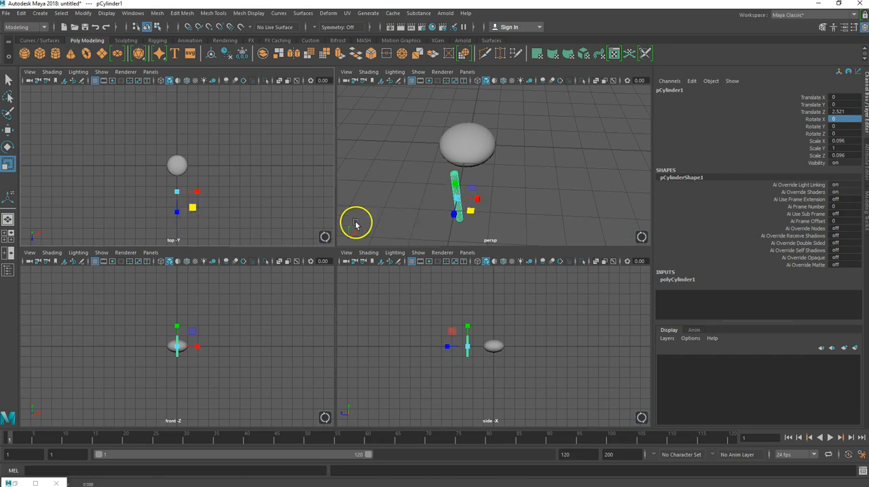
key(e)
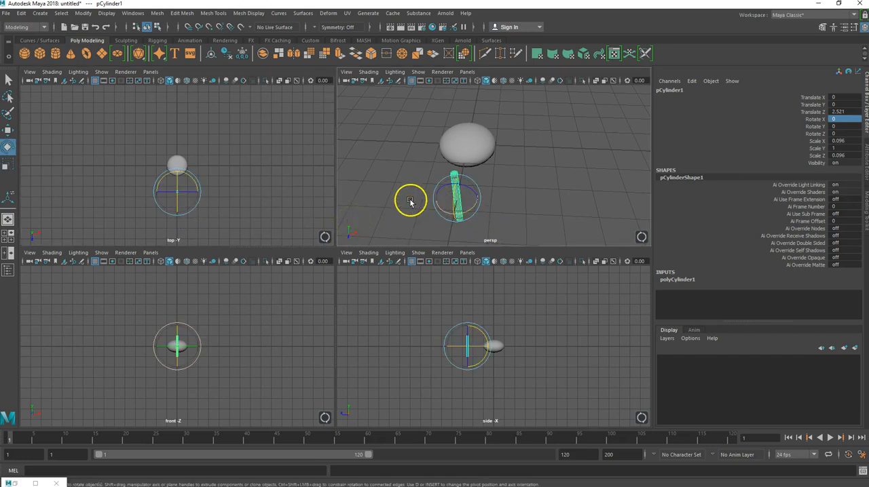
drag(177, 182, 175, 173)
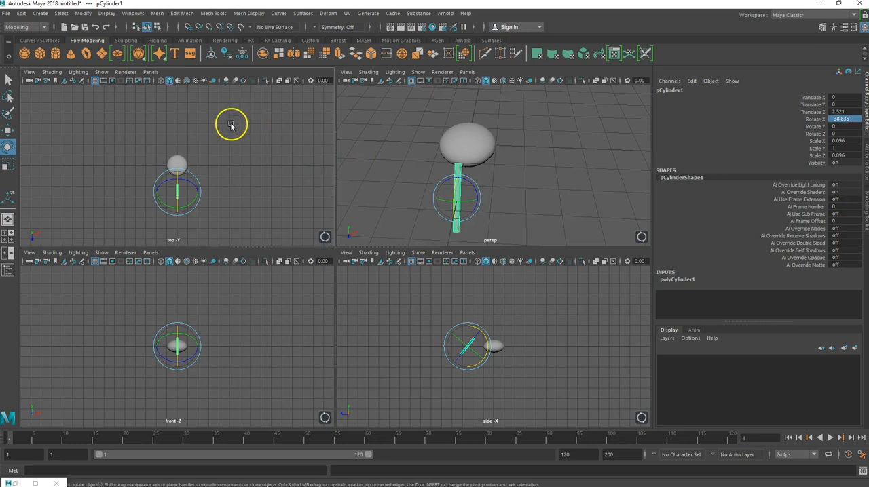
Create a second polygon sphere and move it to about 1.355 in Y and 1.29 in Z.
click(40, 55)
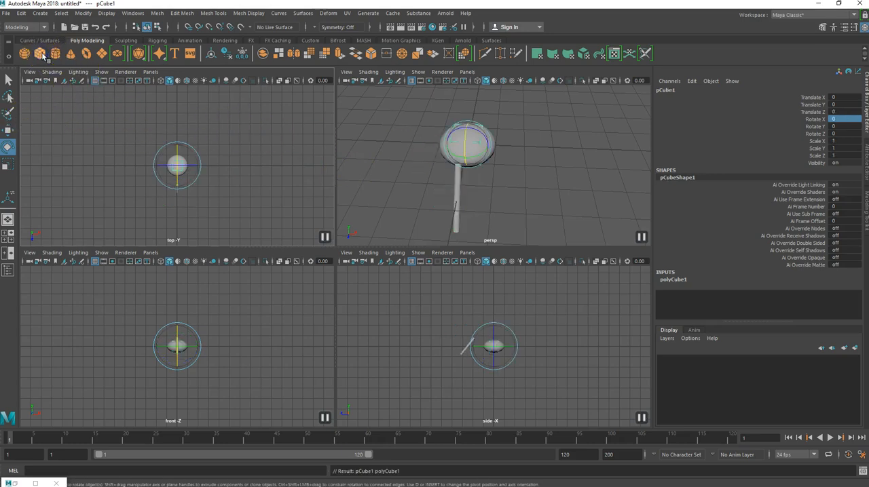
key(ctrl+z)
click(25, 54)
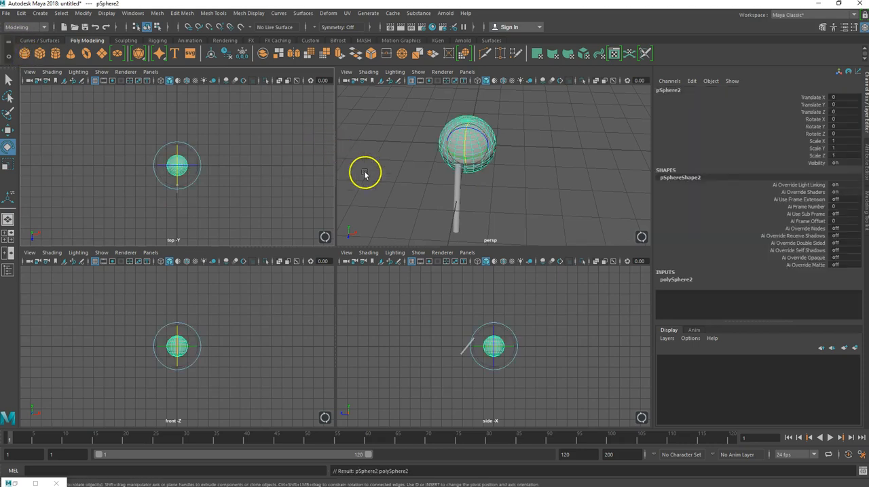
alt+drag(374, 179, 333, 167)
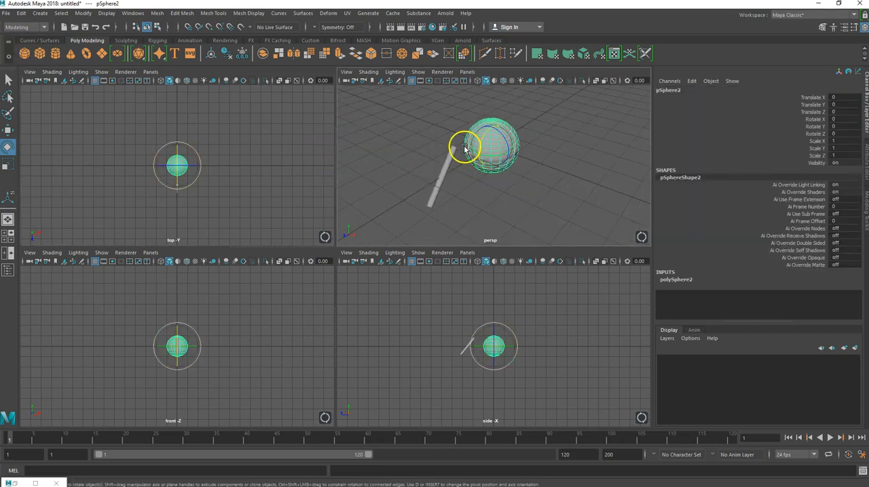
key(w)
drag(490, 128, 489, 90)
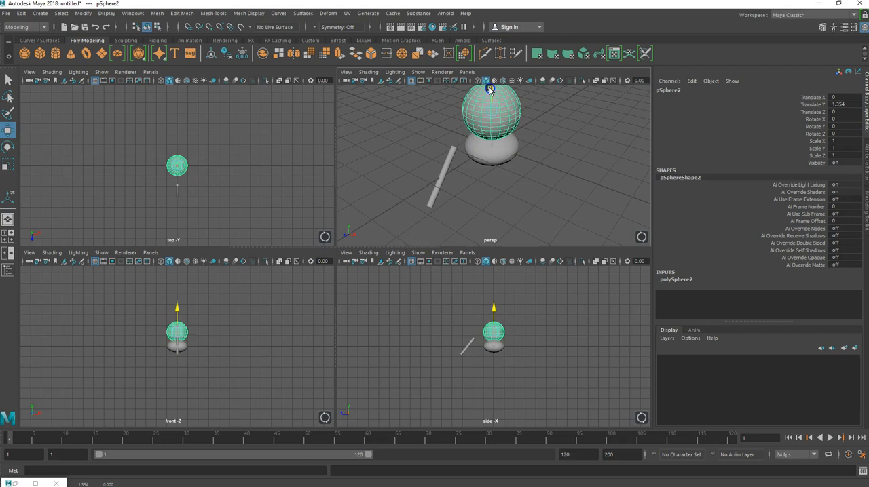
drag(468, 136, 451, 134)
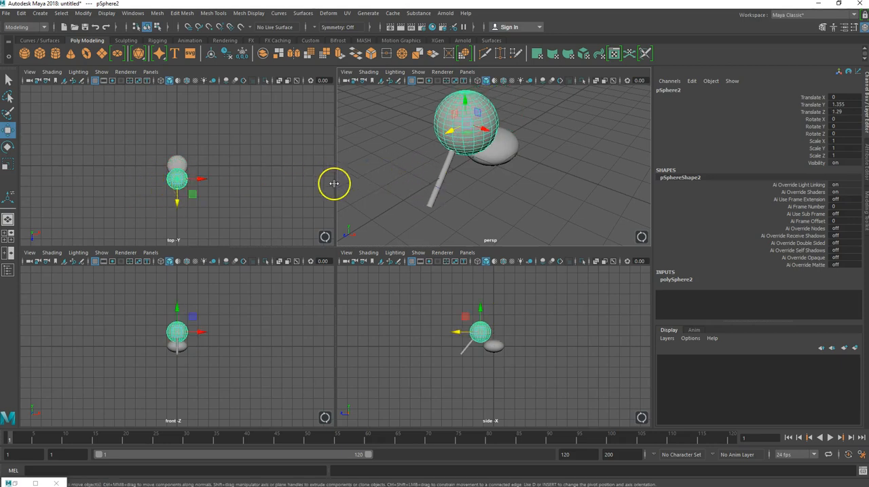
Scale the new sphere uniformly to about 0.185 and move it toward the upper end of the thin cylinder.
key(r)
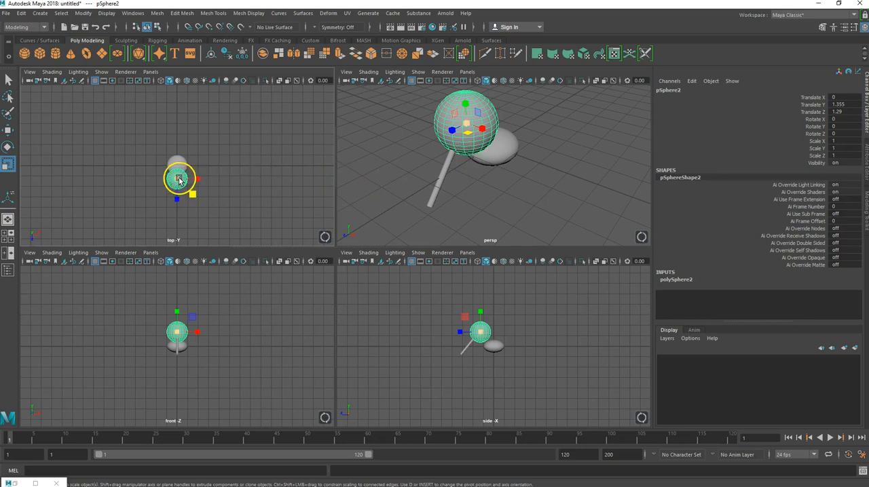
drag(465, 125, 424, 139)
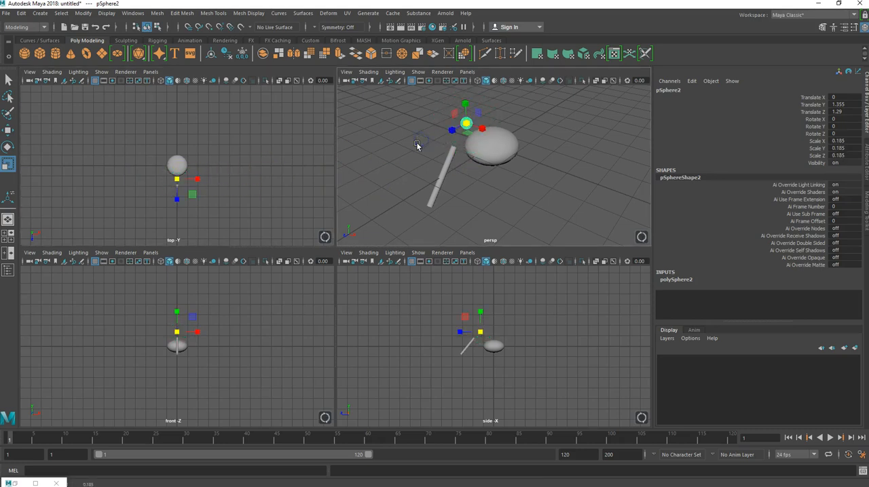
key(w)
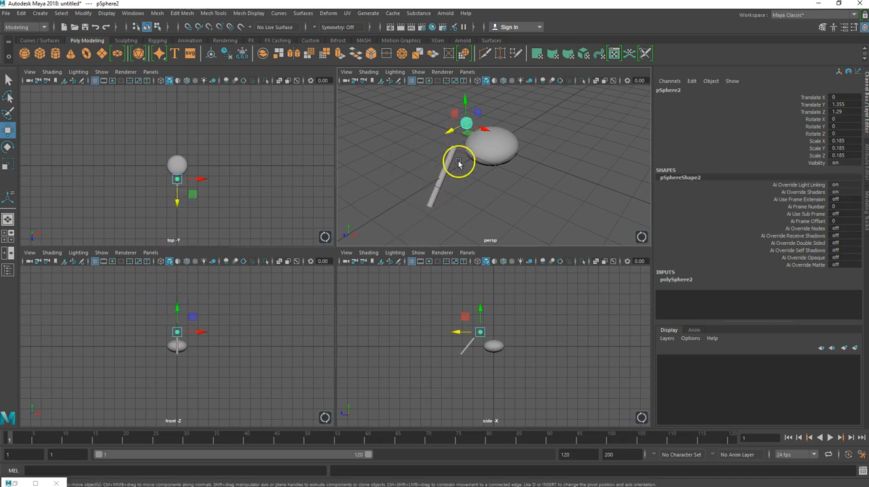
mouse_move(462, 119)
mouse_down()
mouse_move(447, 130)
mouse_move(454, 118)
mouse_up()
click(453, 110)
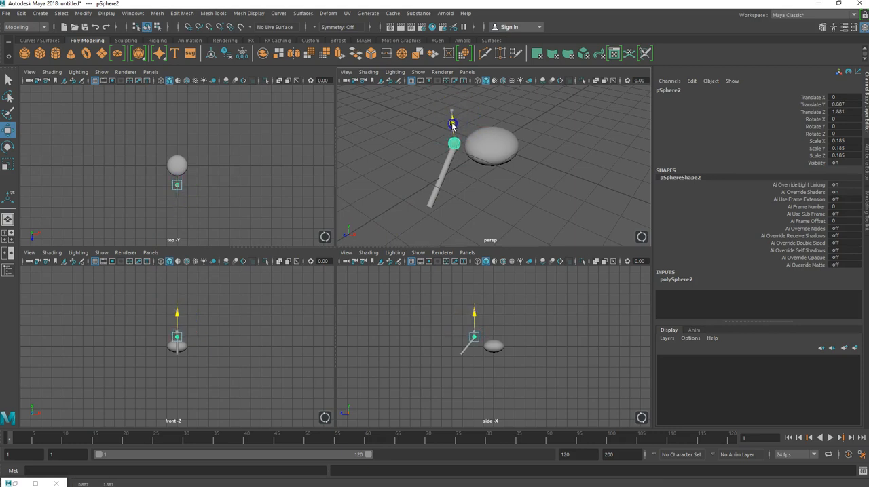
Seat the small sphere on the cylinder's tip at about Y 0.819, Z 1.864 and scale it uniformly to about 0.152.
alt+drag(400, 179, 460, 150)
scroll(431, 175, up, 4)
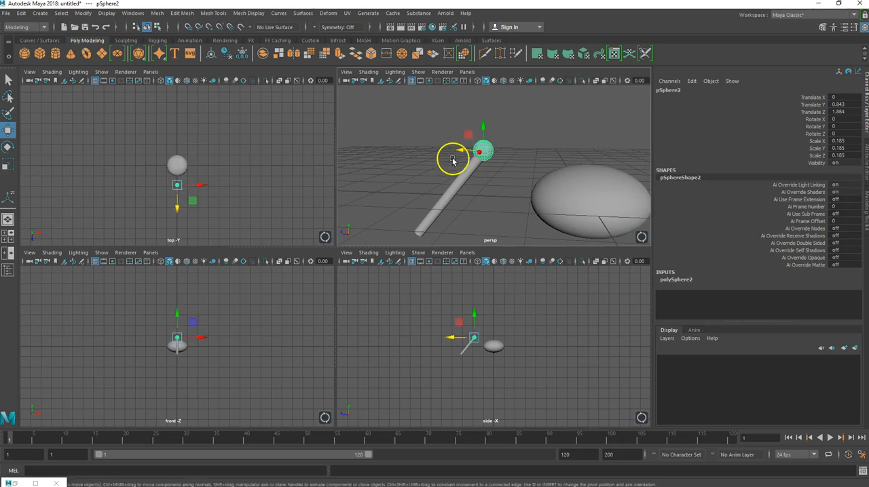
mouse_move(485, 130)
mouse_down()
mouse_move(485, 120)
mouse_move(484, 128)
mouse_up()
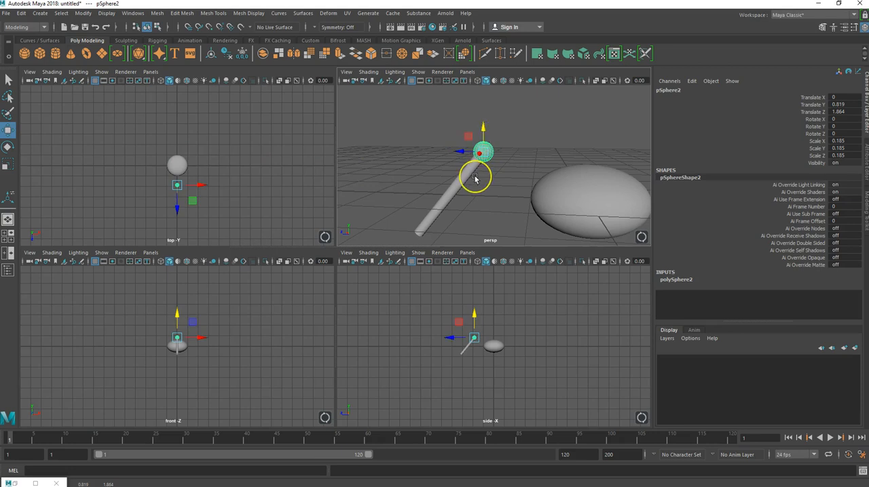
key(r)
drag(485, 147, 482, 149)
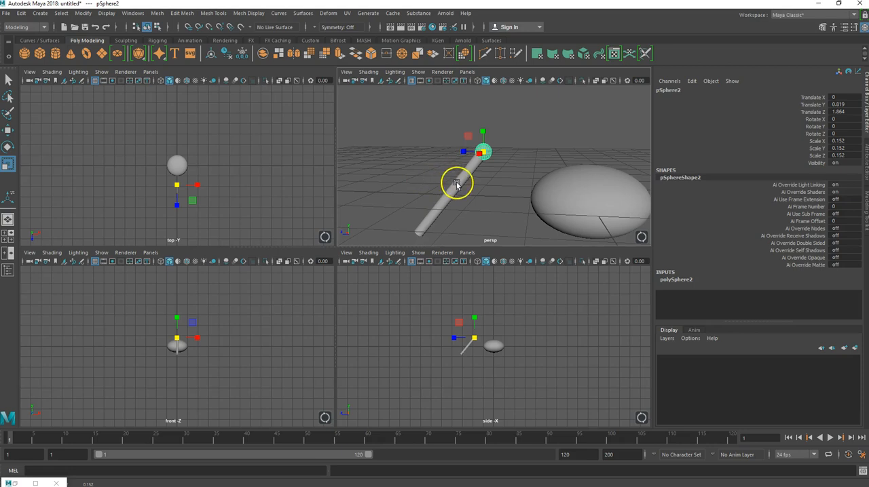
Select the small sphere together with the thin cylinder and combine them into one mesh.
key(Caps_Lock)
key(Caps_Lock)
click(457, 183)
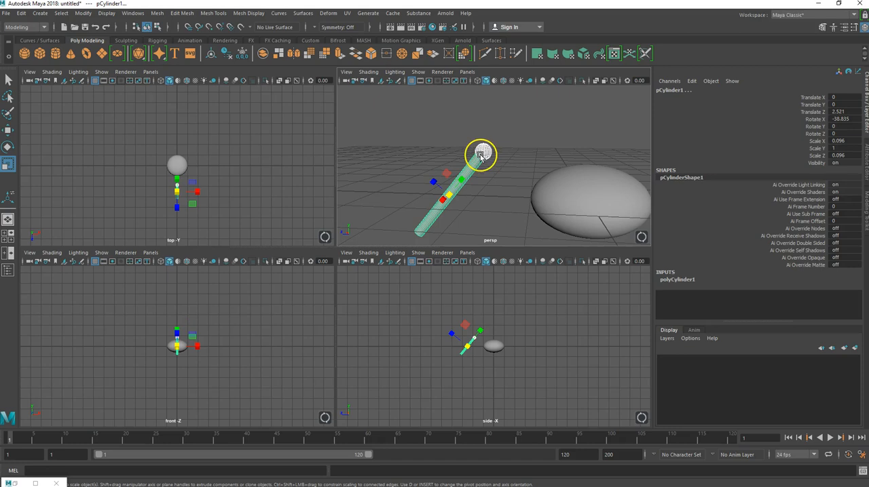
click(262, 53)
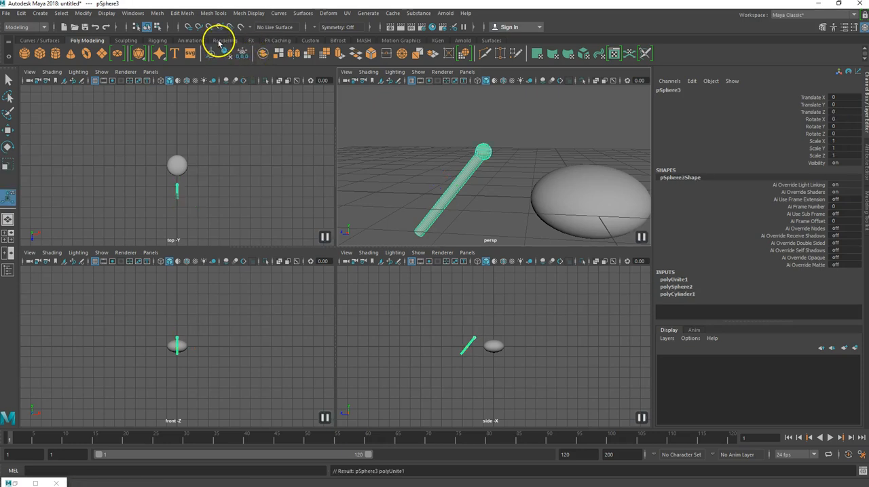
Separate the combined sphere-and-cylinder mesh into its two parts and combine them again.
click(158, 14)
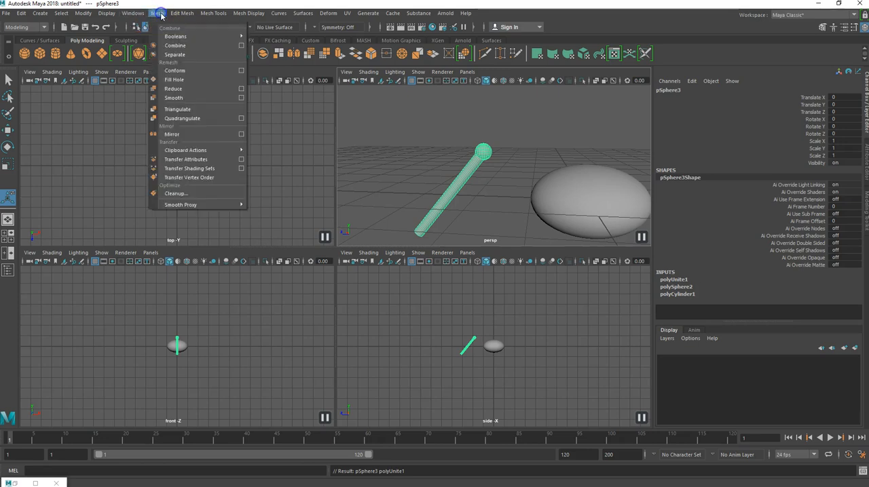
click(174, 56)
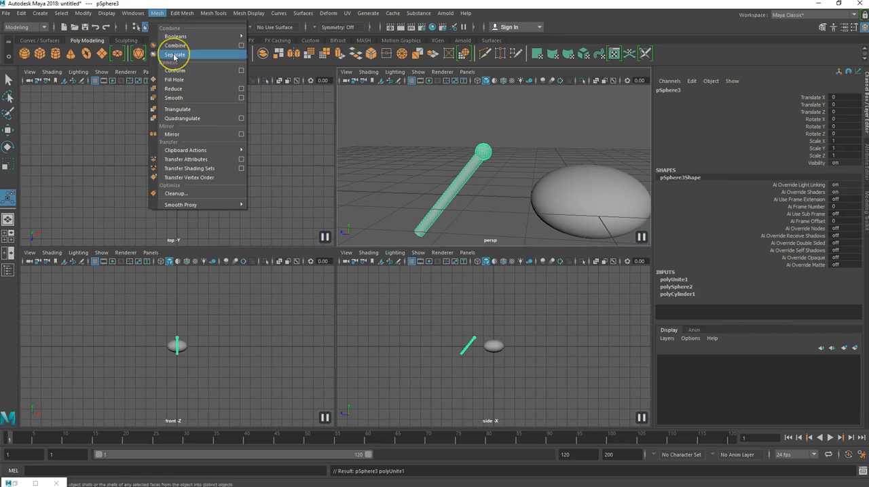
click(173, 57)
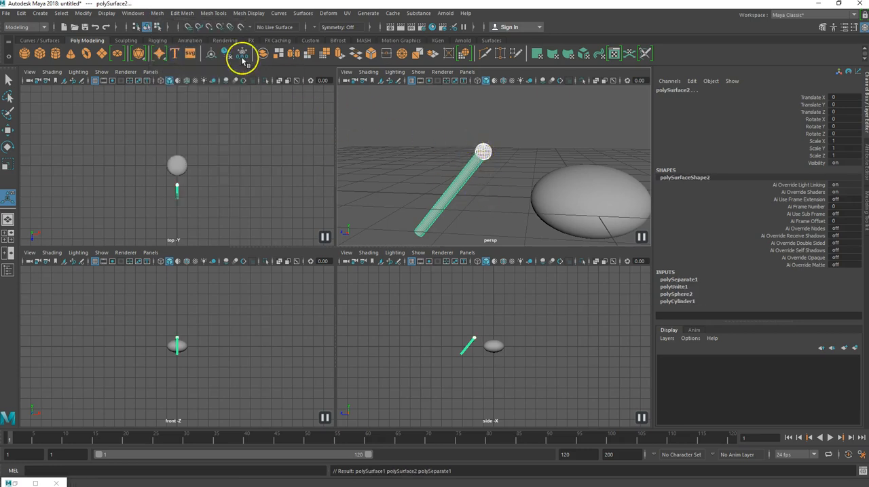
click(263, 54)
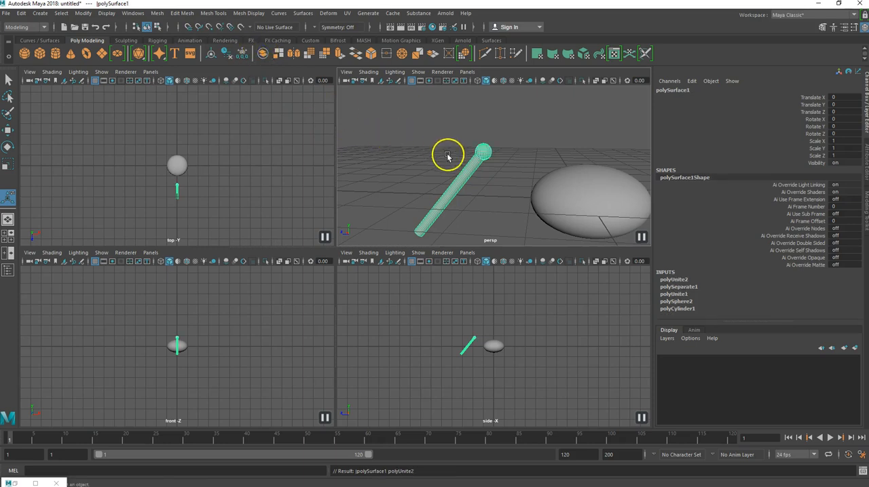
Move the combined mesh to about Y 0.387, Z -0.026 and rotate it freely to about -3.54°, -0.457°, 0.549°.
key(w)
mouse_move(446, 170)
mouse_down()
mouse_move(452, 111)
mouse_move(452, 145)
mouse_move(416, 171)
mouse_move(429, 171)
mouse_up()
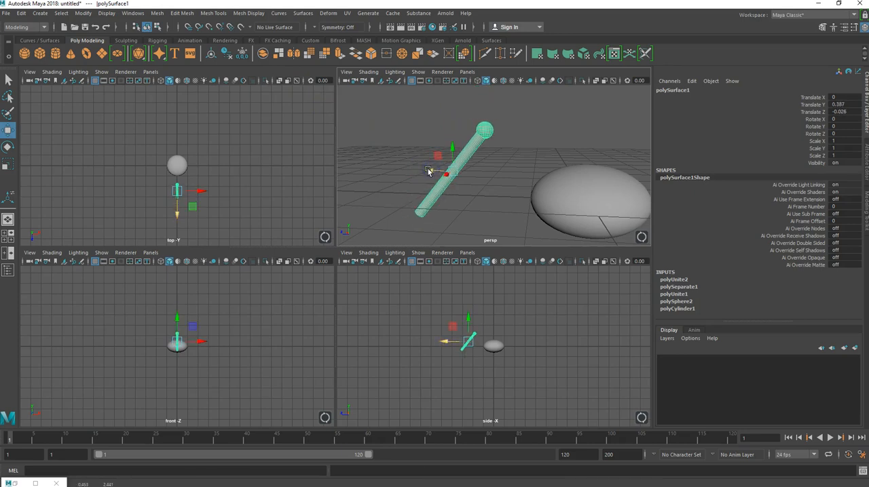
key(e)
mouse_move(468, 169)
mouse_down()
mouse_move(475, 159)
mouse_move(475, 181)
mouse_move(442, 143)
mouse_move(474, 151)
mouse_move(465, 168)
mouse_up()
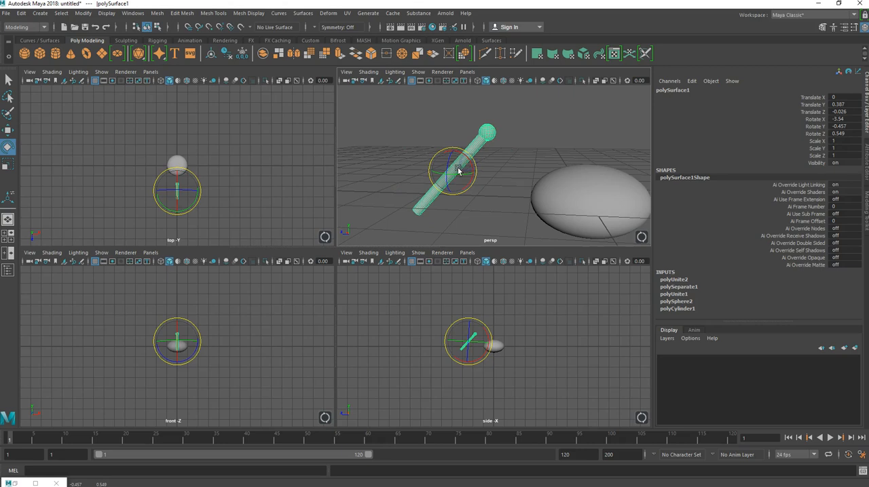
scroll(469, 161, down, 5)
alt+drag(433, 159, 459, 174)
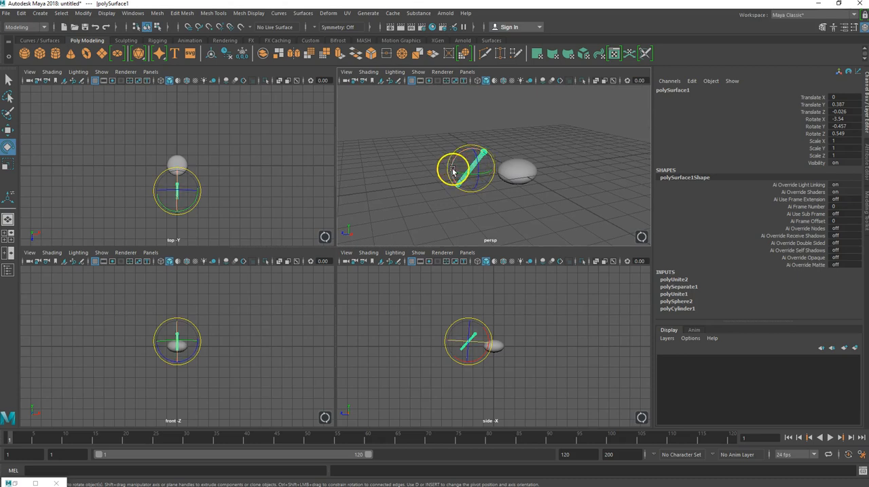
alt+drag(430, 169, 449, 178)
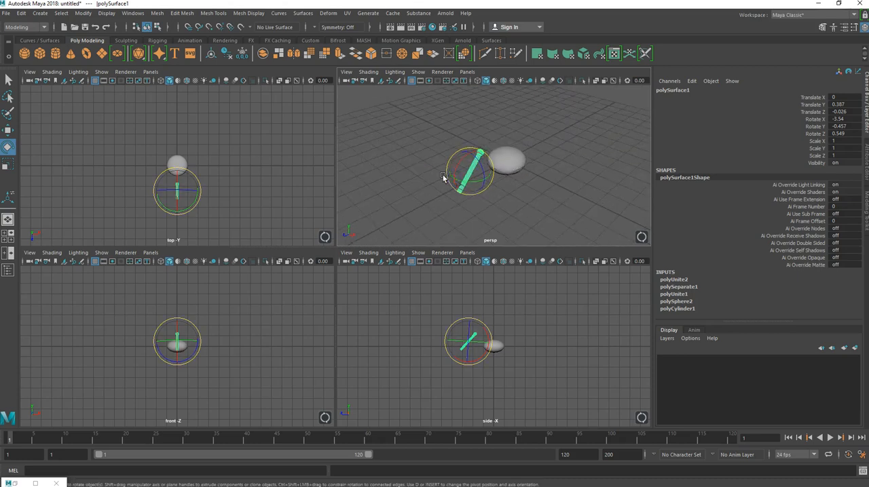